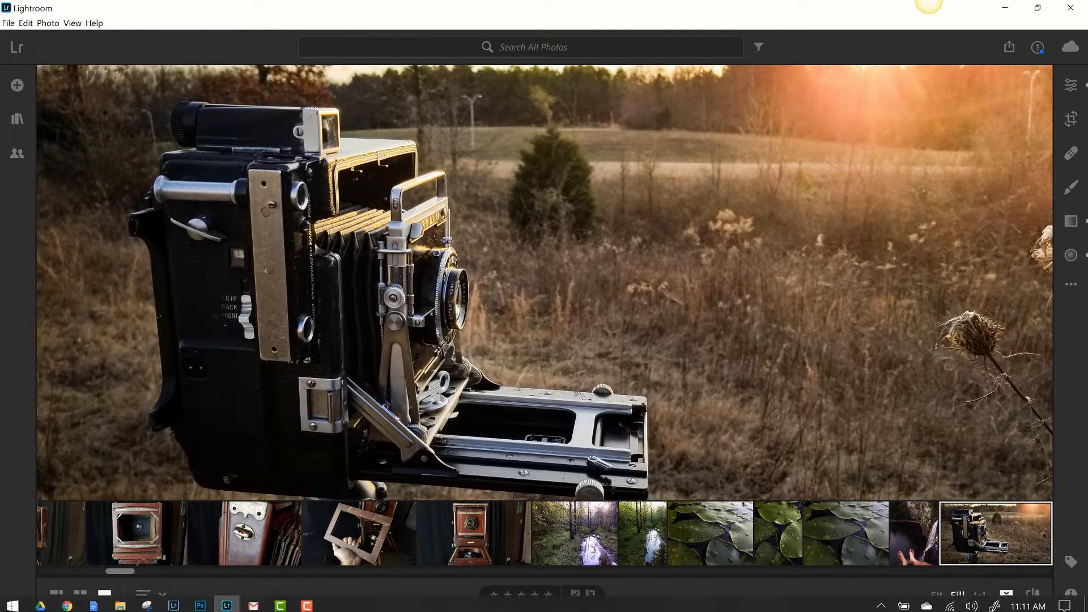
Switch to Lightroom Classic to view its library, and return to Lightroom.
click(173, 602)
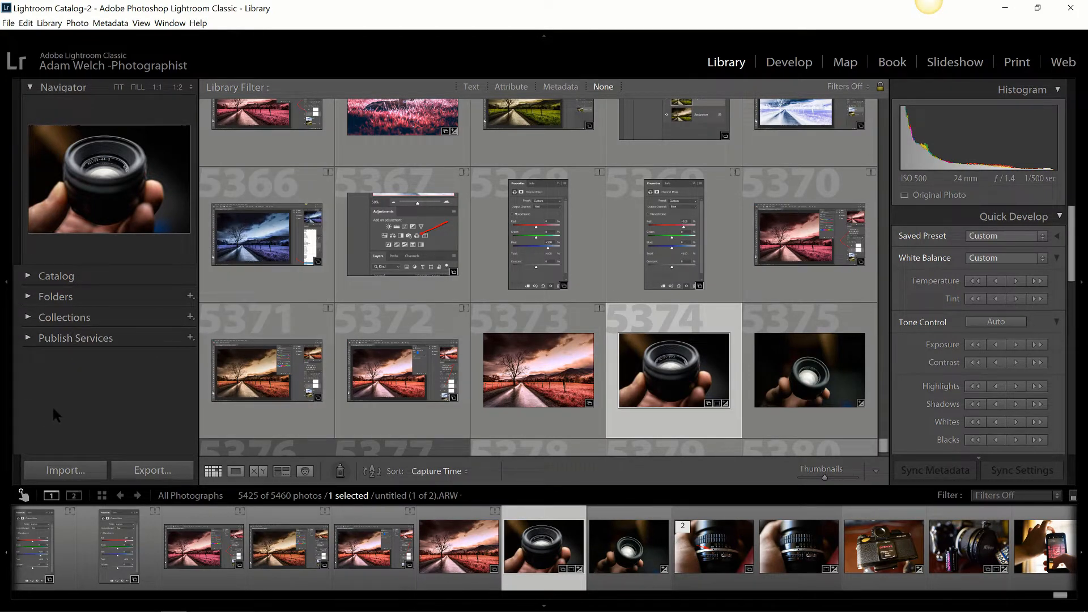
mouse_move(306, 606)
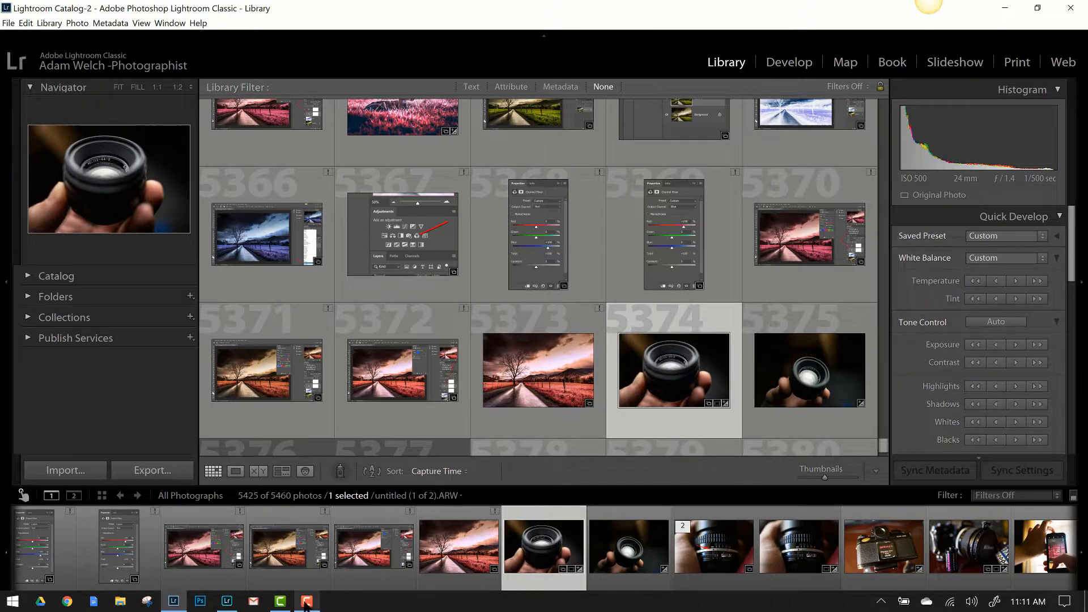
click(238, 602)
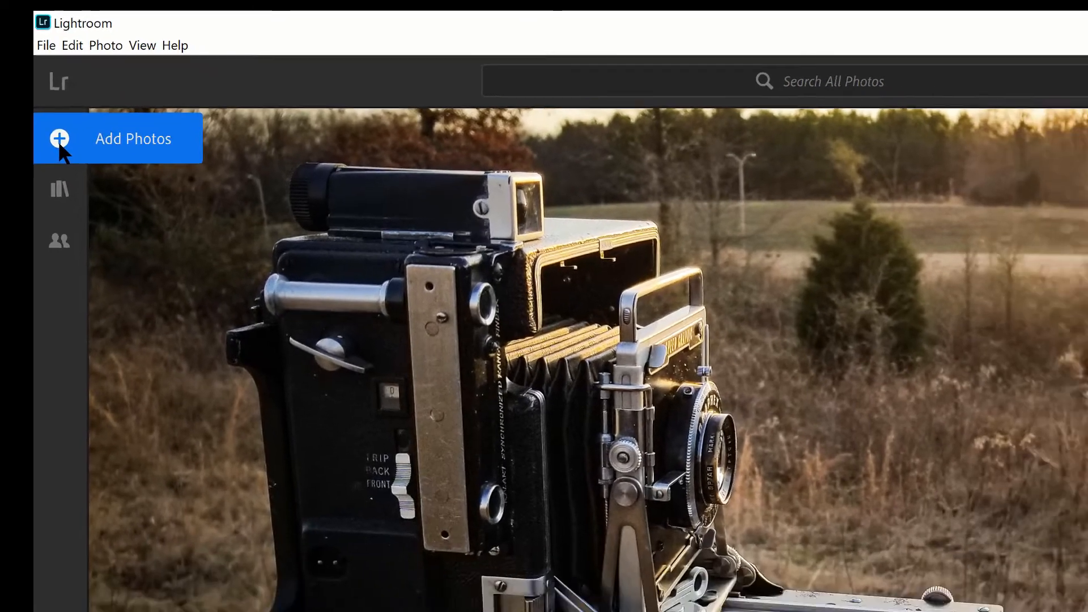
Pick 1st Roll258, 1st Roll259, 20200115_140410-2 and 20200115_140450 from the Pictures folder and open them for import review.
click(59, 141)
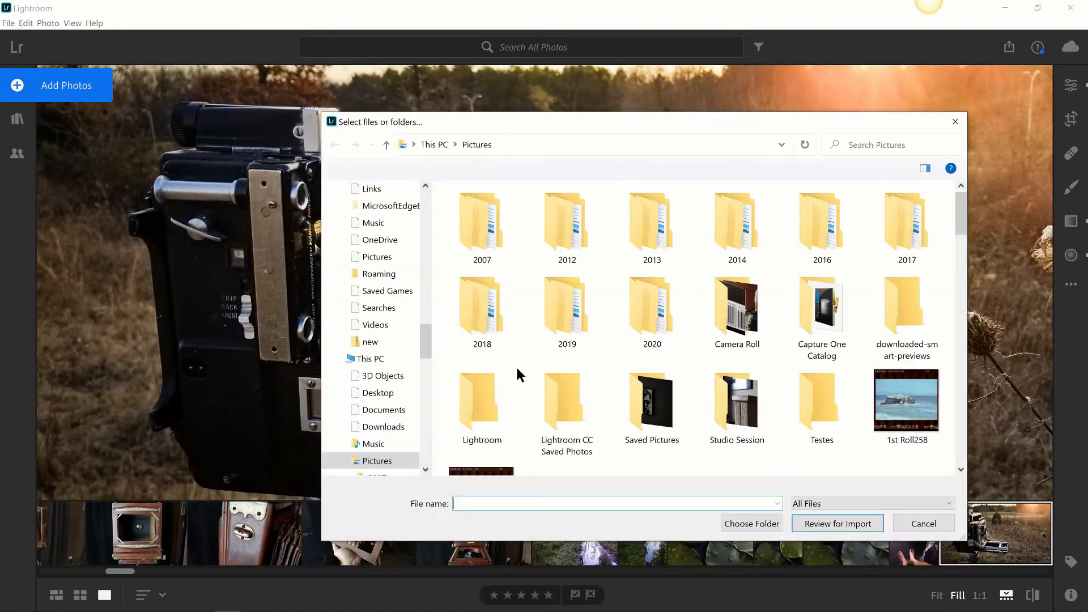
drag(424, 345, 515, 460)
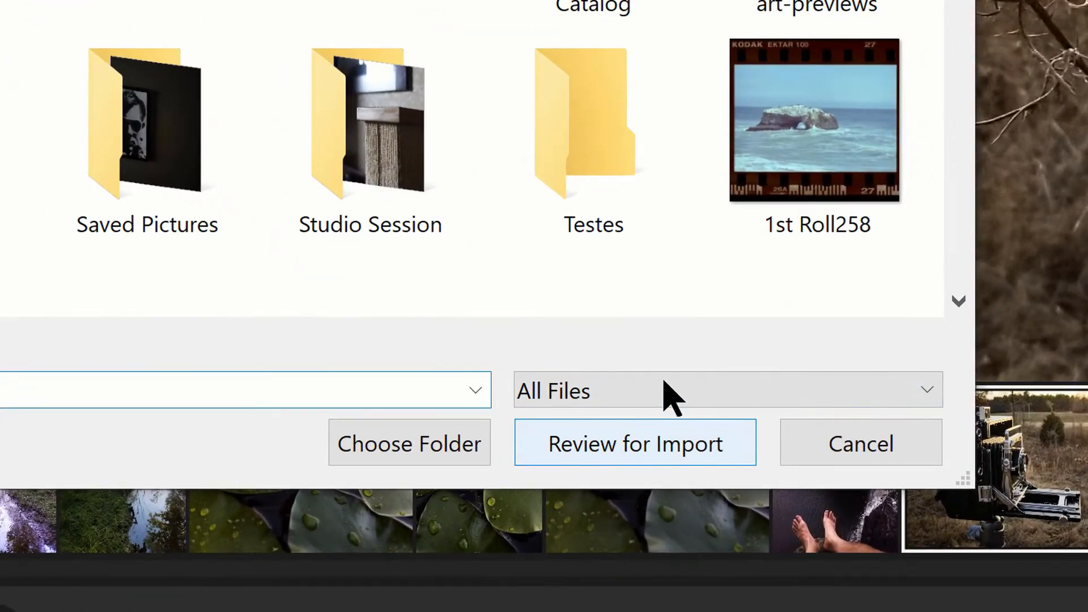
click(753, 235)
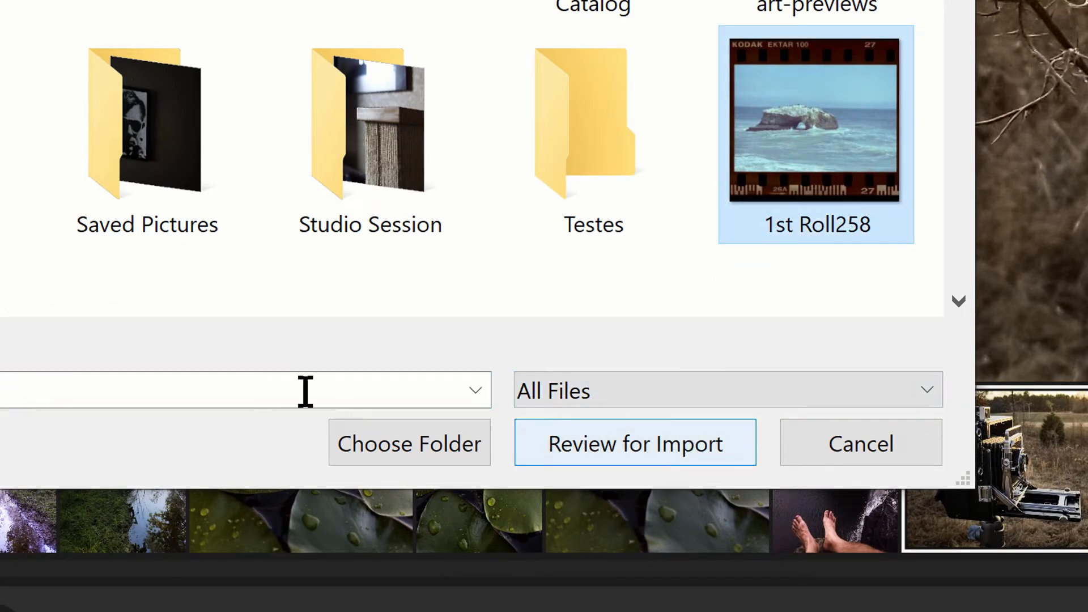
ctrl+click(1, 303)
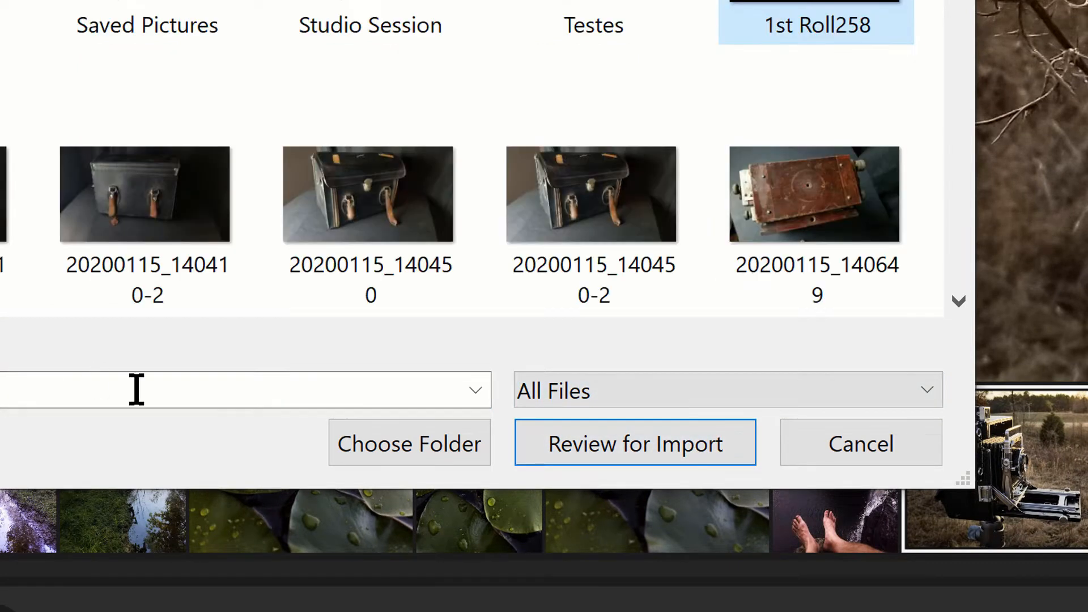
ctrl+click(158, 230)
ctrl+click(315, 230)
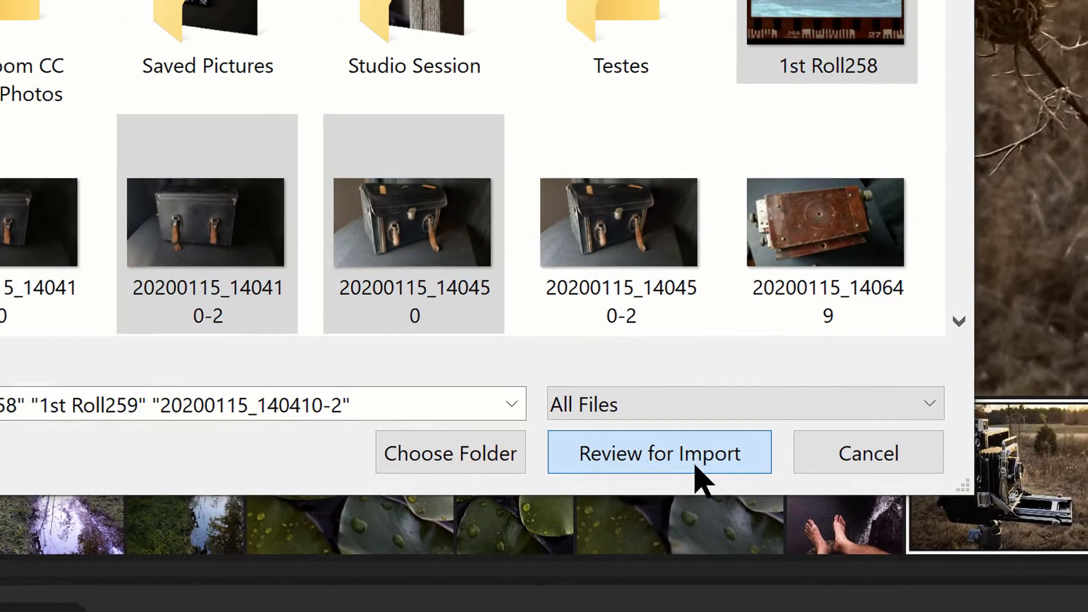
click(675, 457)
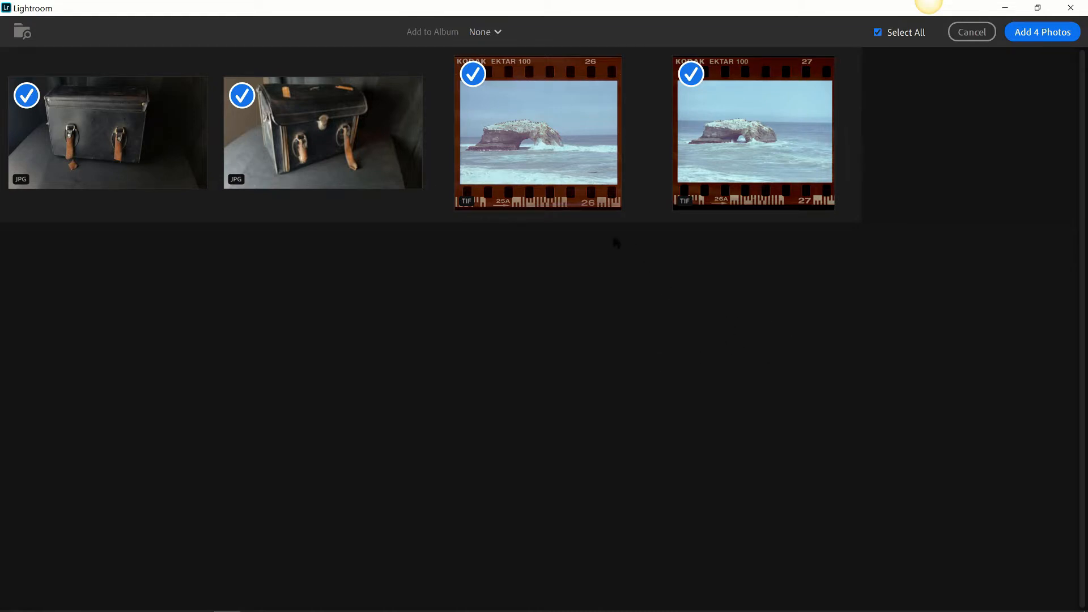
Try out the album choices and the photo selection in the import review, and cancel the import.
click(500, 35)
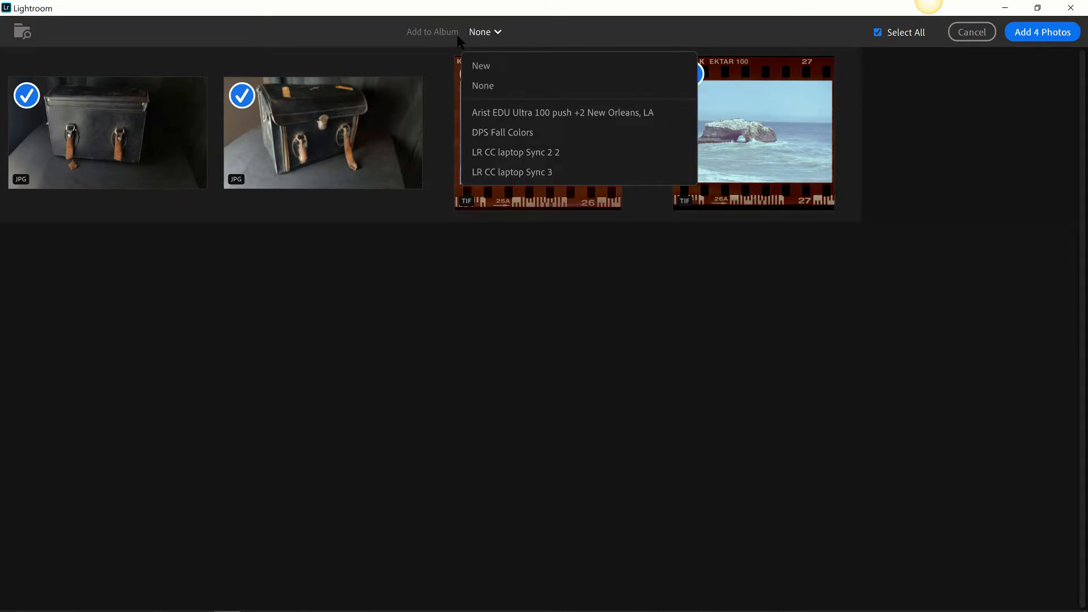
click(496, 34)
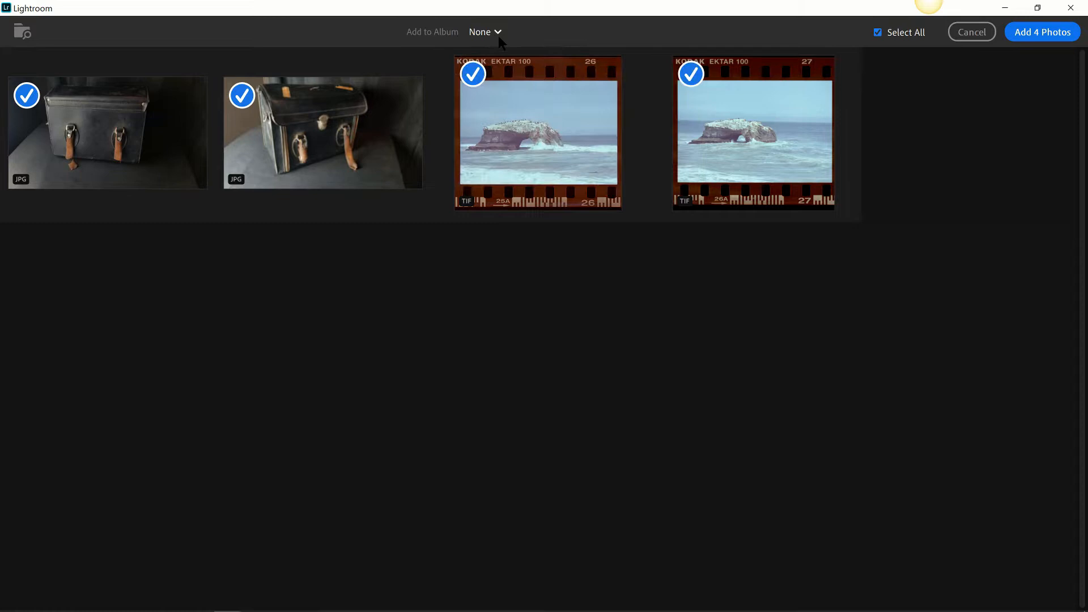
click(476, 76)
click(476, 75)
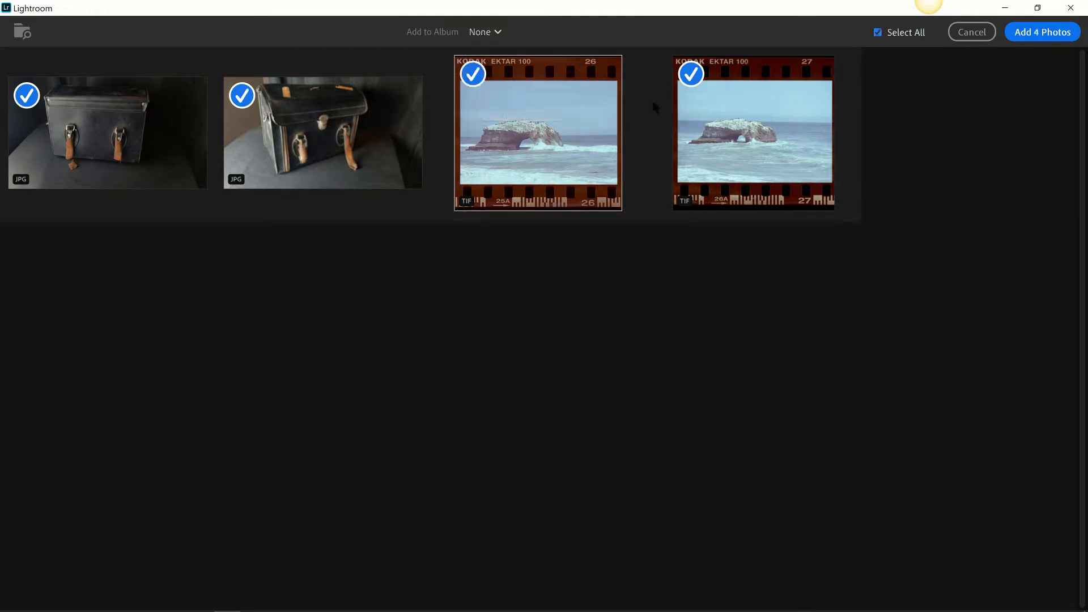
click(691, 76)
click(242, 99)
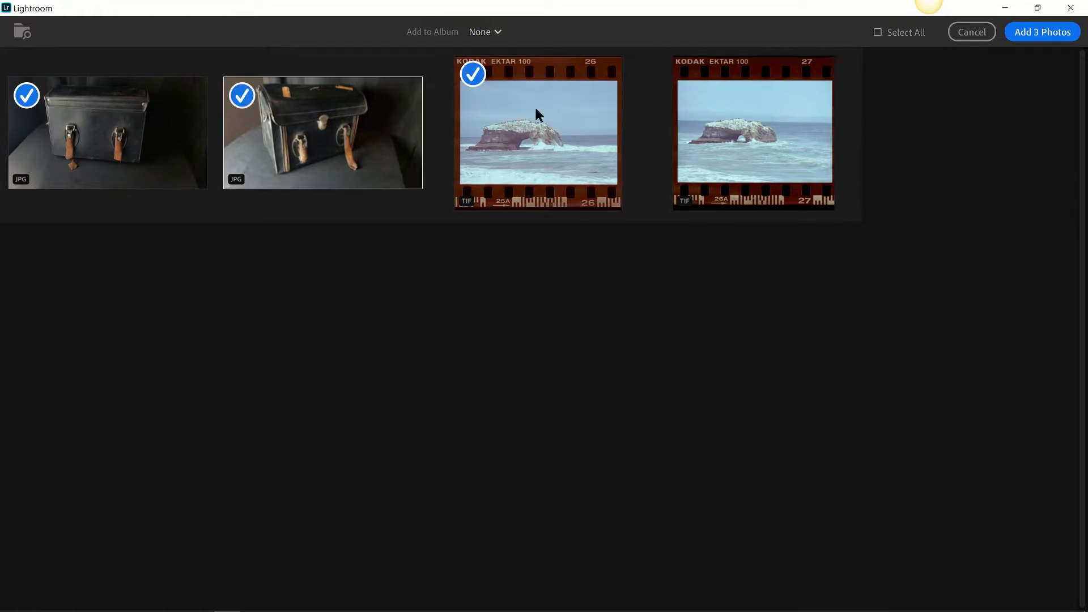
click(690, 74)
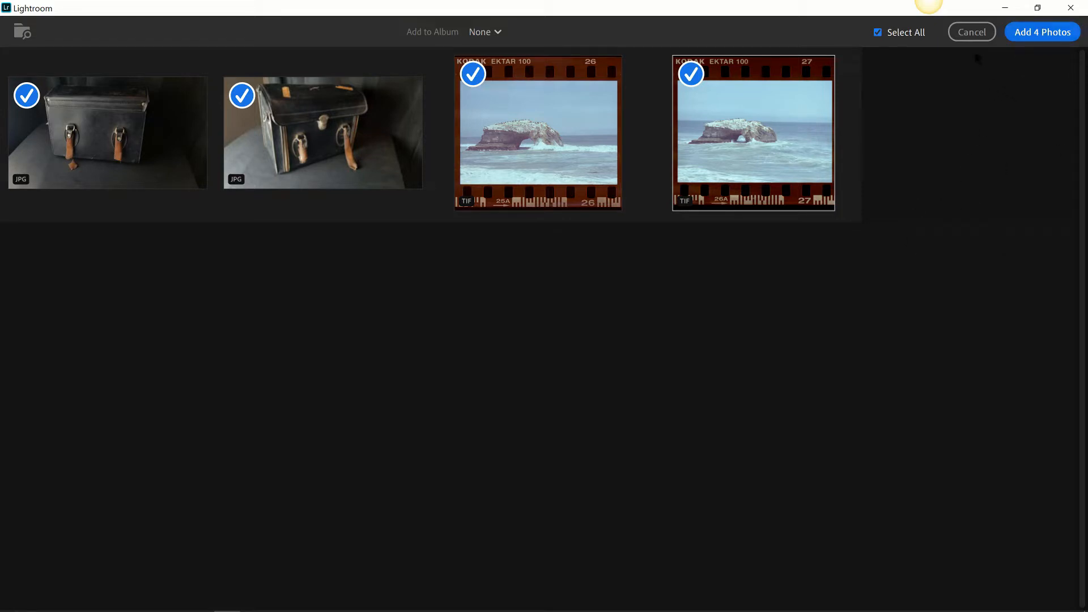
click(971, 32)
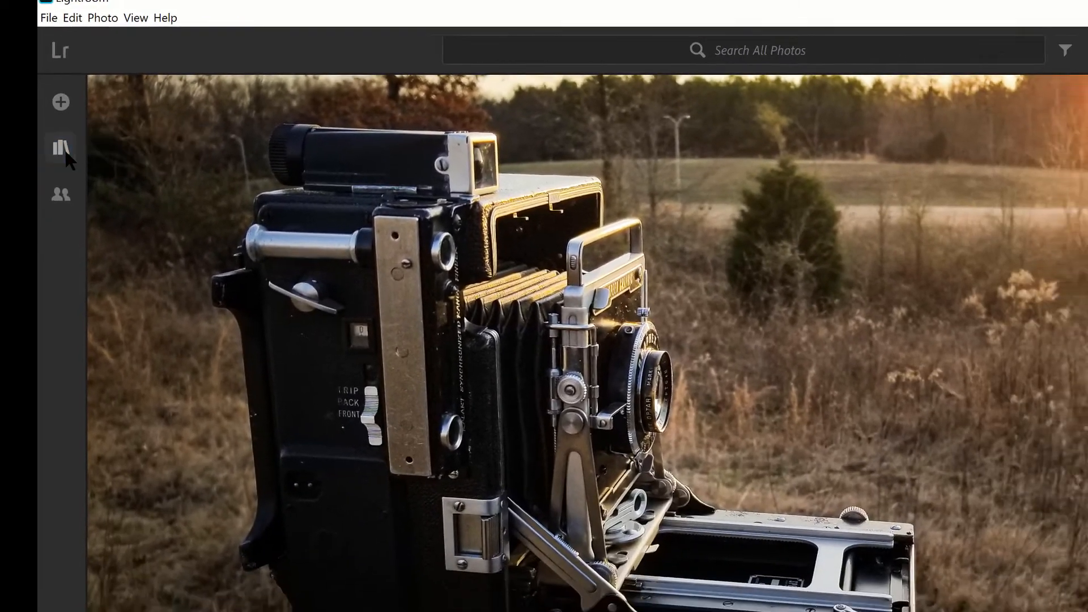
Show the My Photos and album list, and look through the Collections in Lightroom Classic for comparison.
click(72, 171)
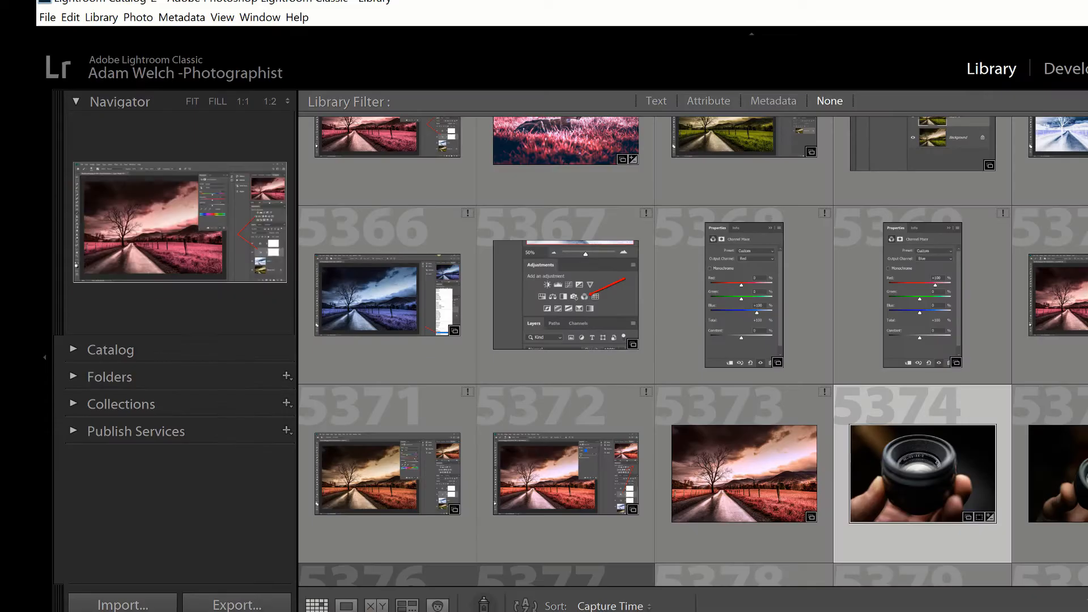
click(125, 404)
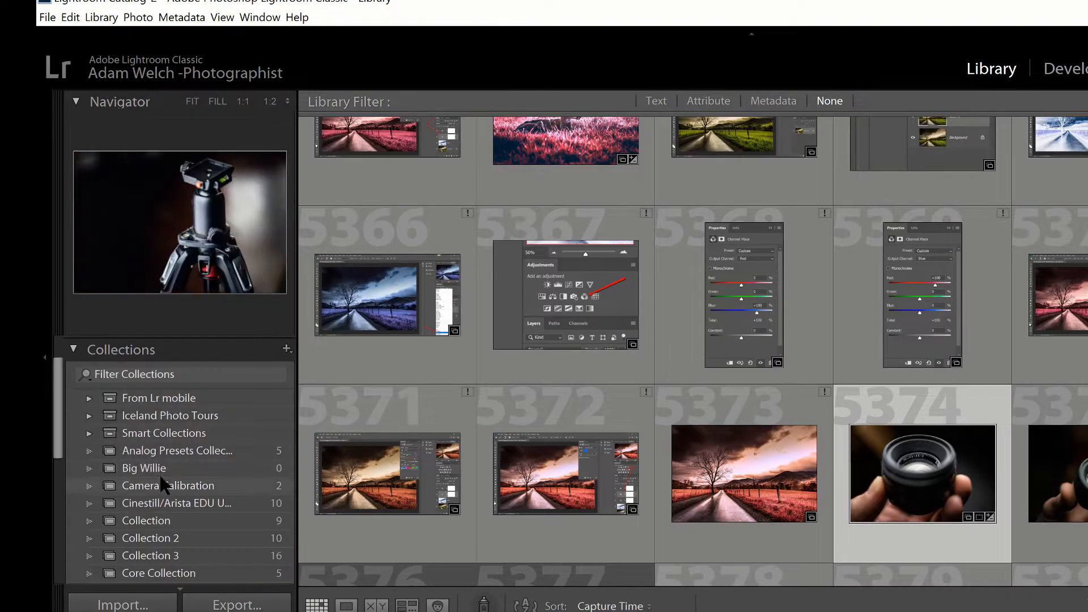
scroll(166, 481, down, 4)
scroll(199, 481, up, 5)
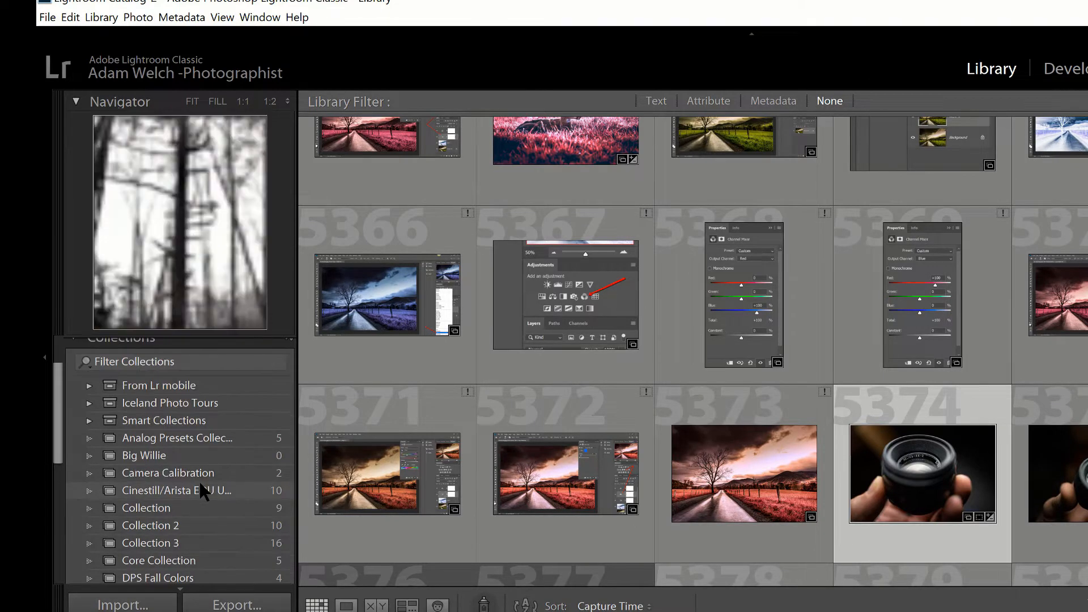
scroll(201, 486, down, 8)
scroll(203, 490, down, 3)
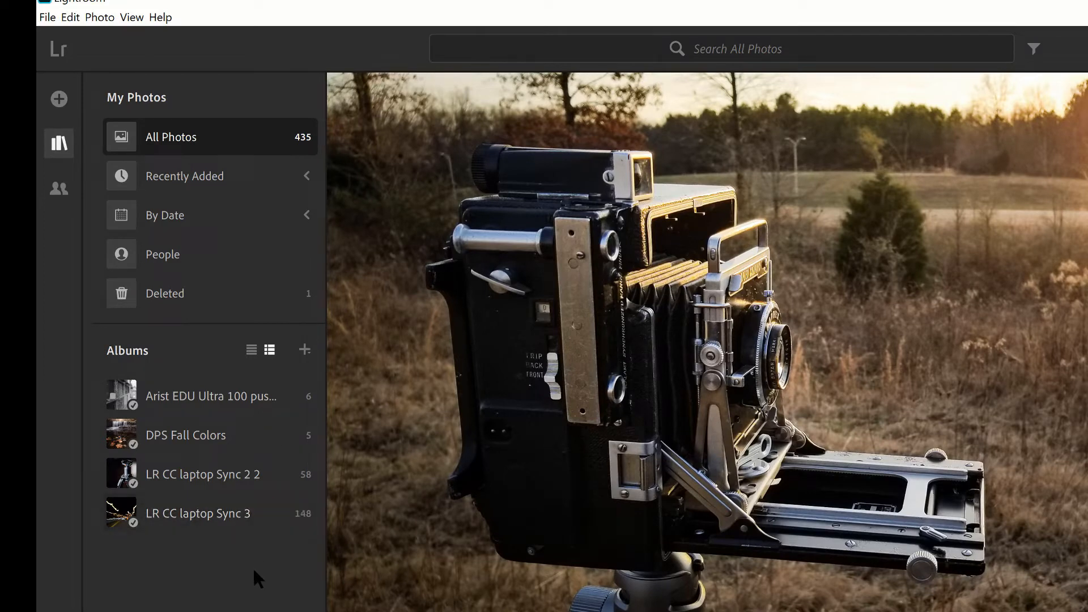
In Lightroom, try the album list without thumbnails, restore them, and open the options for creating albums and folders.
click(251, 350)
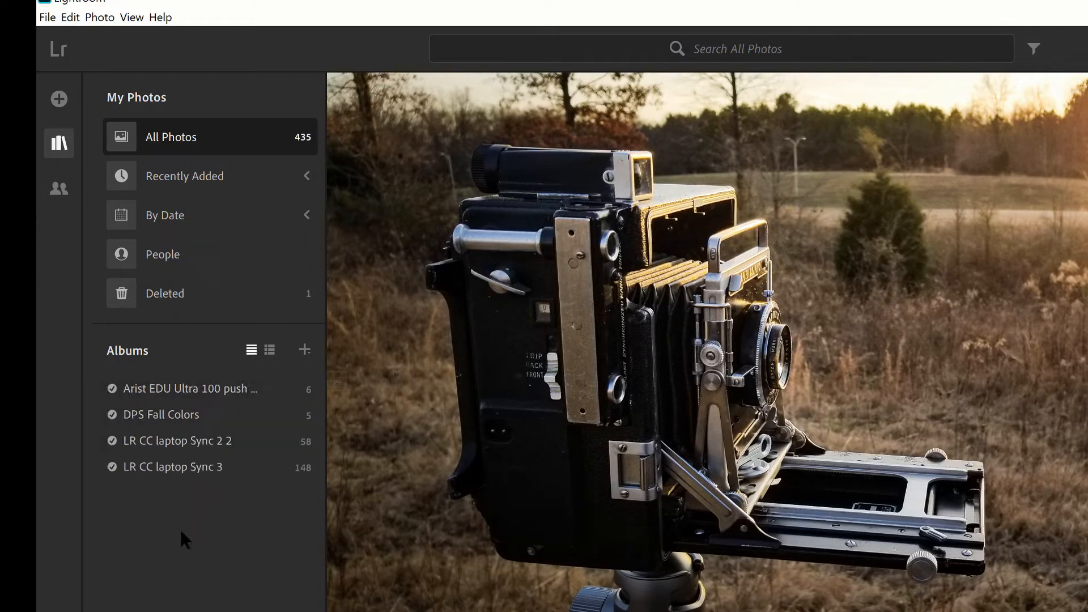
click(270, 351)
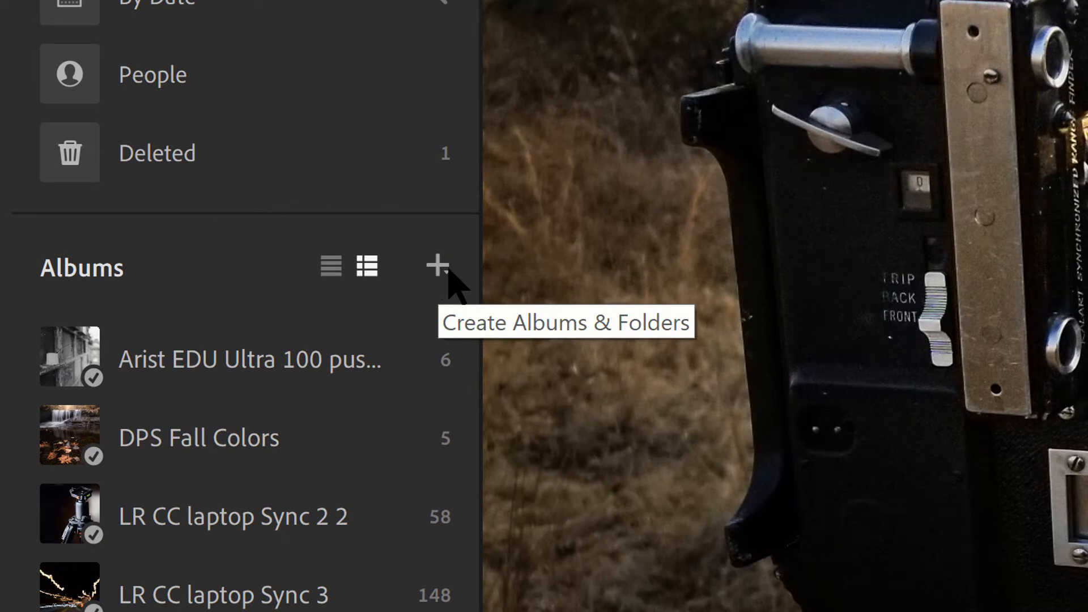
click(448, 271)
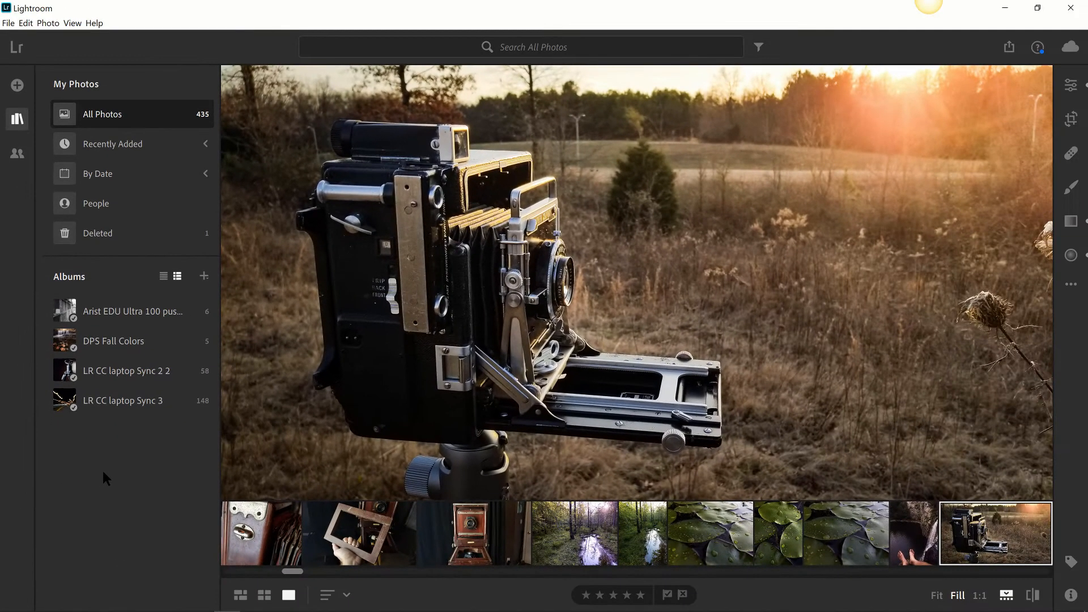
View the sharing connections and the photos shared to the web, and hide them again.
click(18, 154)
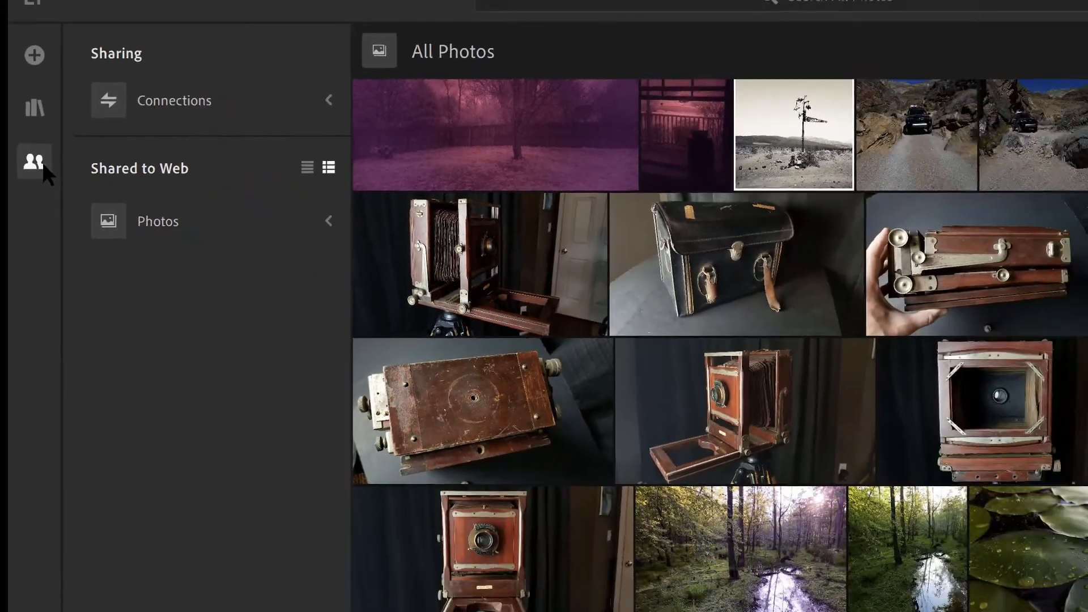
click(62, 172)
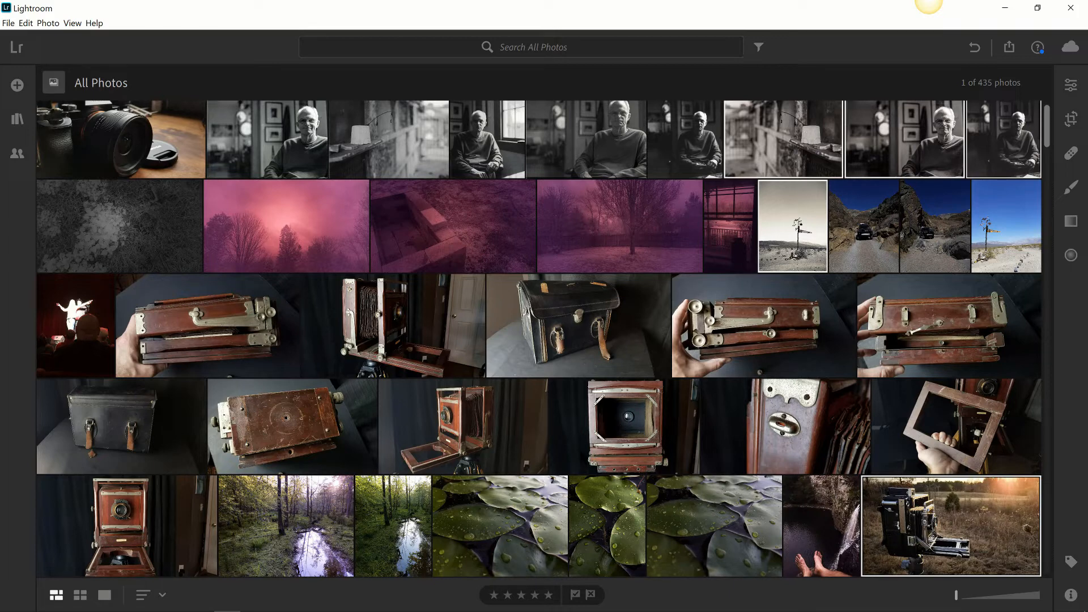
View the photo of the folding camera in the field on its own, and compare the Square Grid with the Photo Grid.
double_click(964, 516)
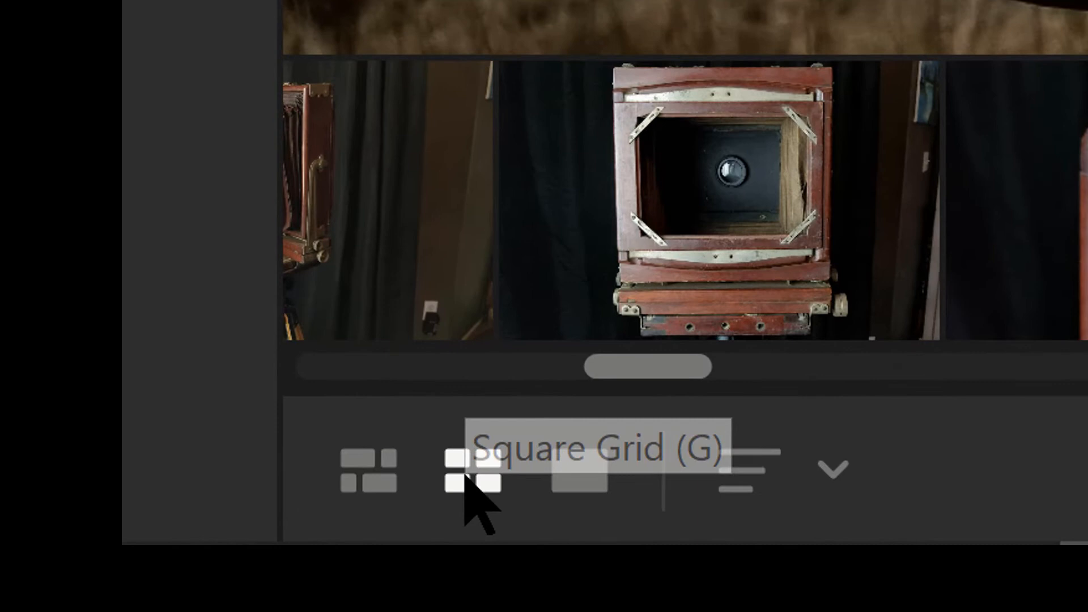
click(466, 475)
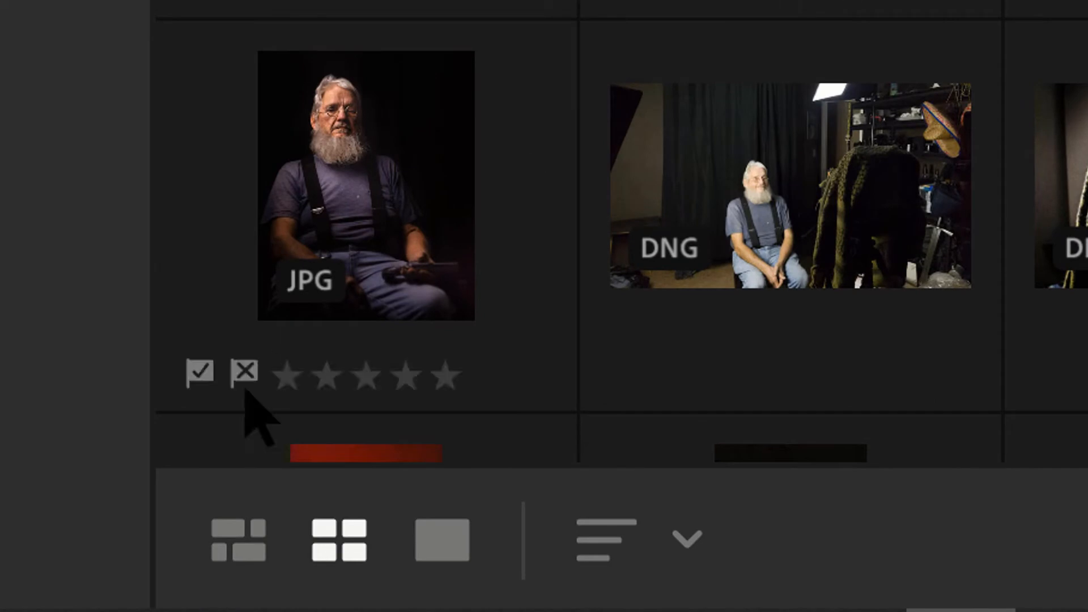
click(230, 536)
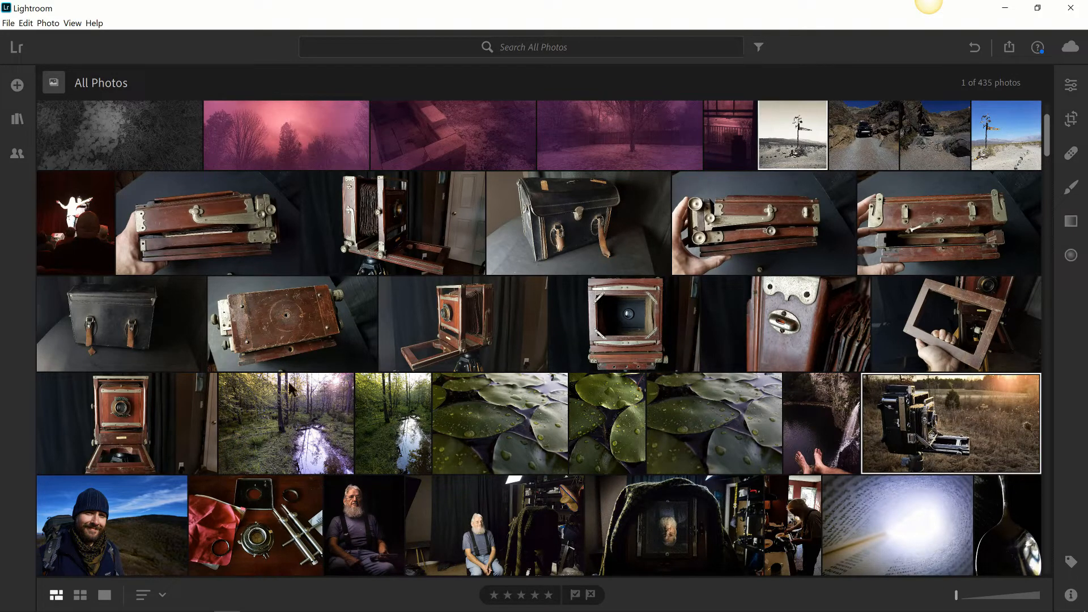
click(82, 596)
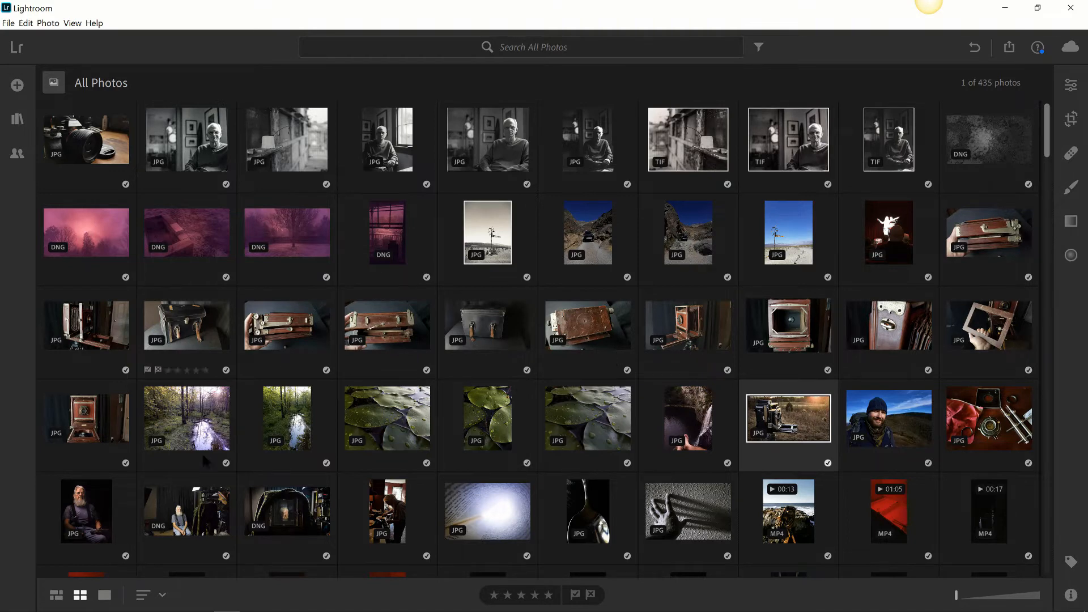
click(56, 594)
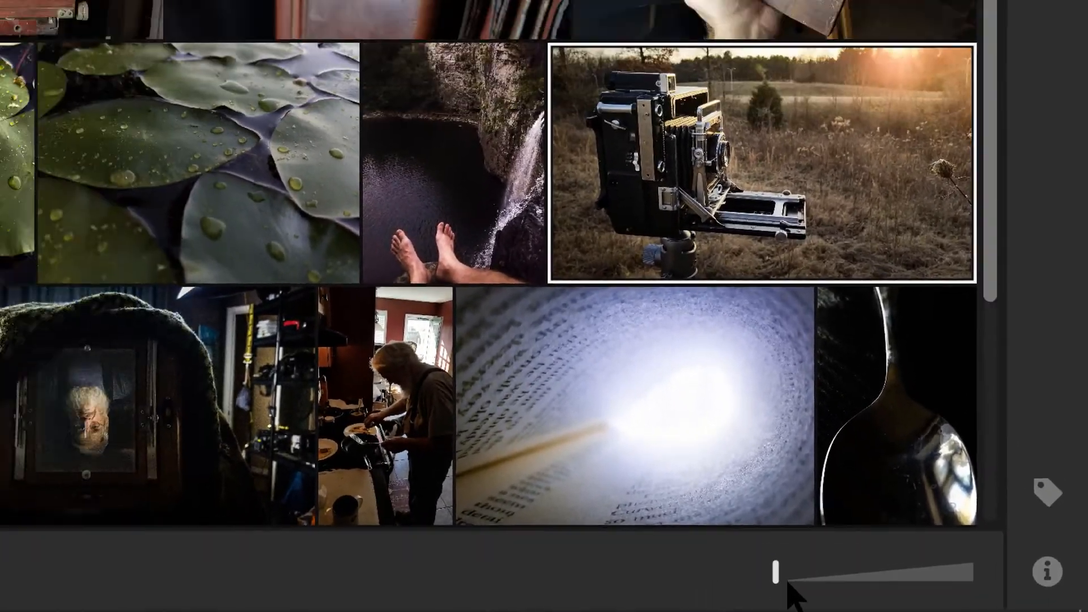
Enlarge and reduce the thumbnails in the photo grid to compare their sizes.
drag(713, 578, 818, 576)
drag(993, 596, 962, 596)
click(79, 594)
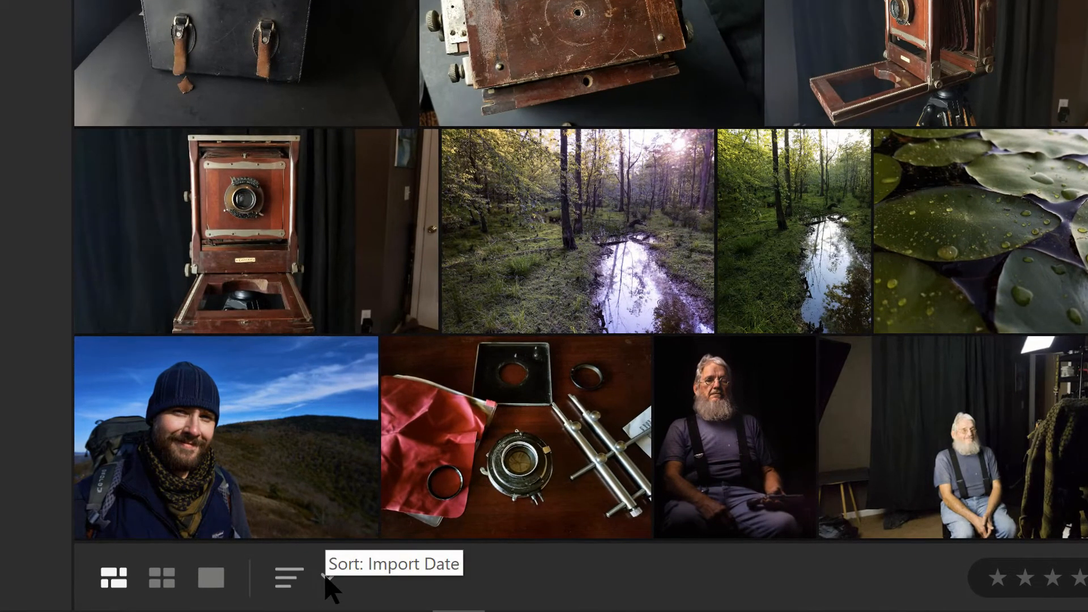
View the sort options while keeping the order by Import Date, and rate the selected photo 3 stars.
click(326, 579)
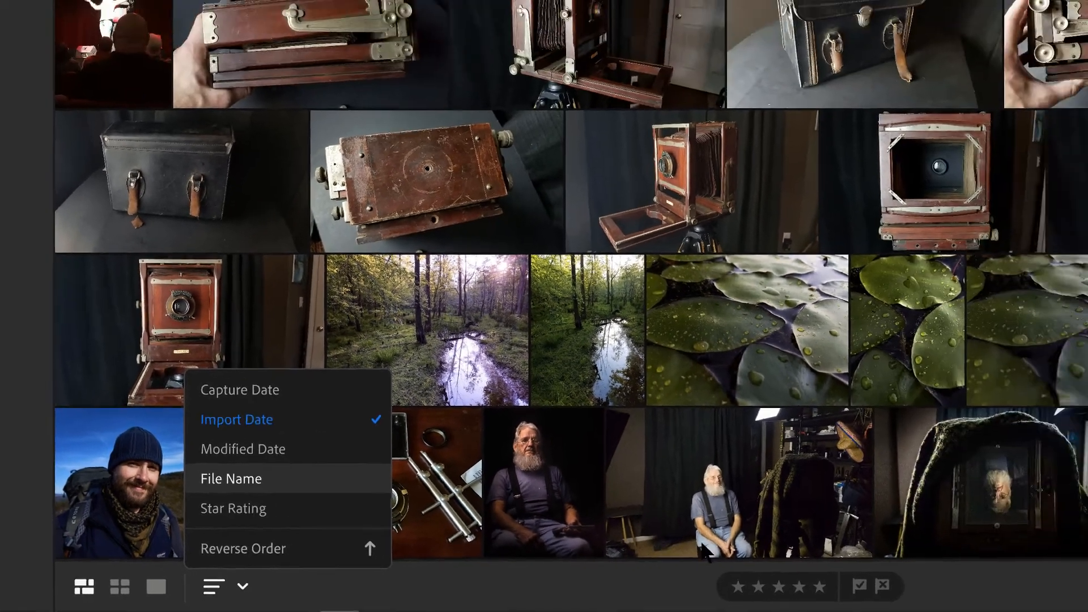
click(722, 590)
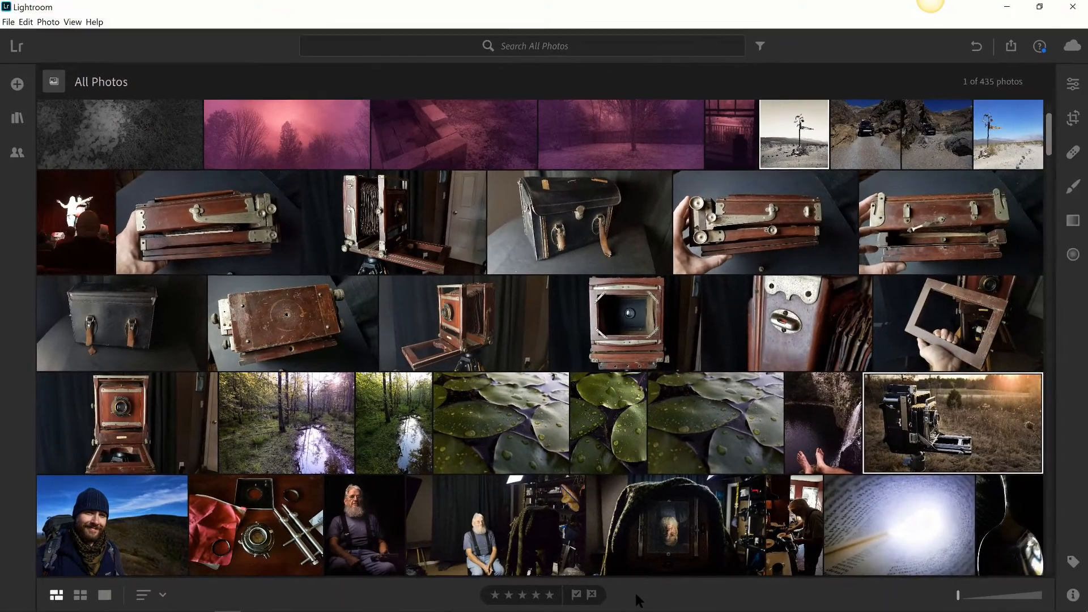
key(3)
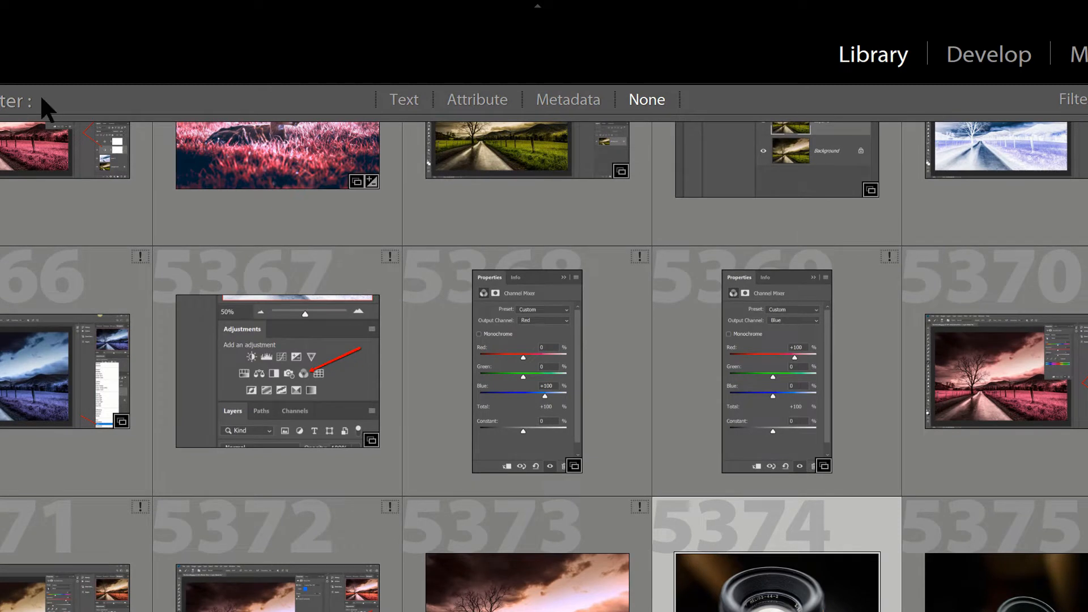
Switch to Lightroom Classic and show the Library Filter's text criteria, followed by its attribute criteria.
click(413, 105)
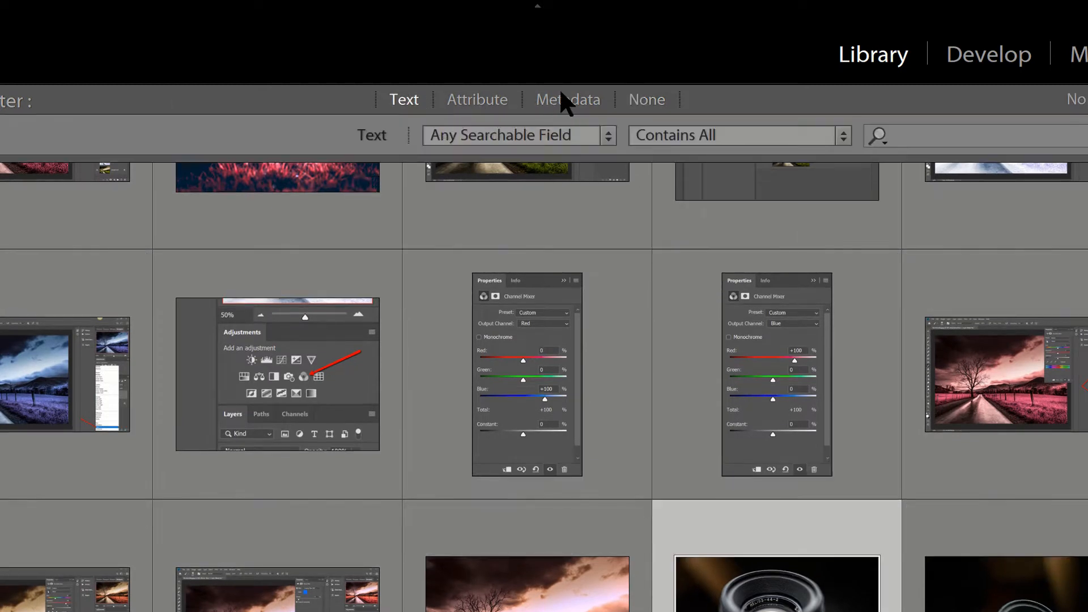
click(480, 101)
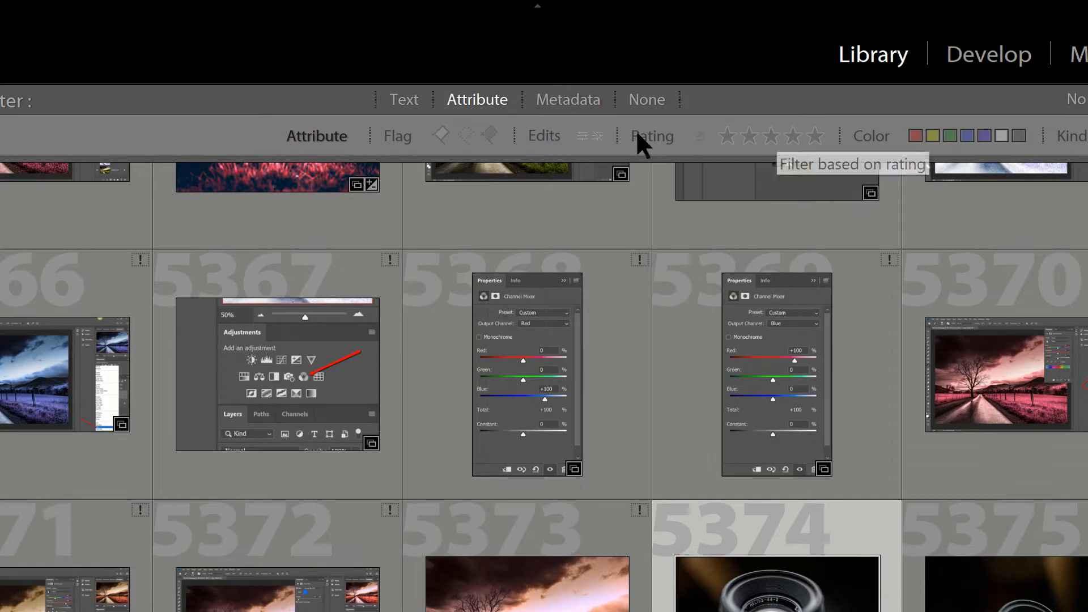
Show the Library Filter's metadata criteria, switch back to Lightroom, and view the camera models offered in the photo filter.
click(583, 105)
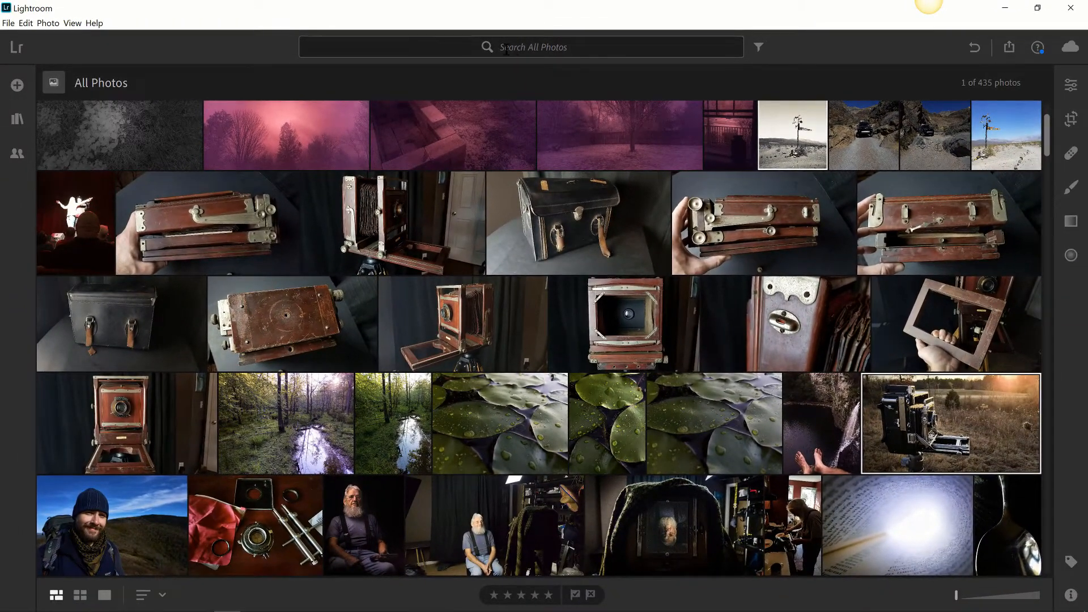
click(759, 47)
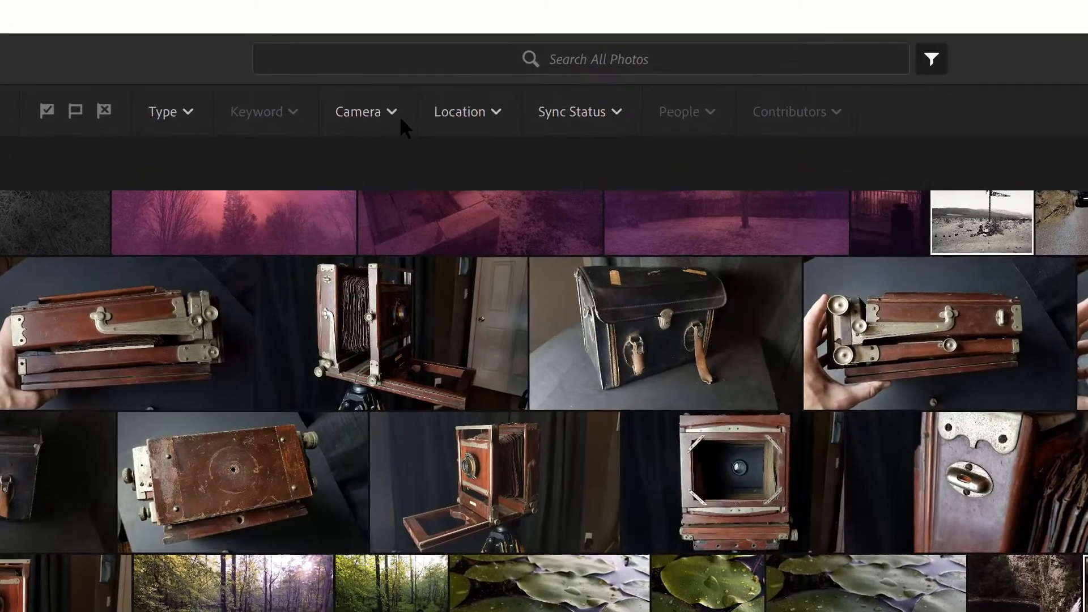
click(396, 116)
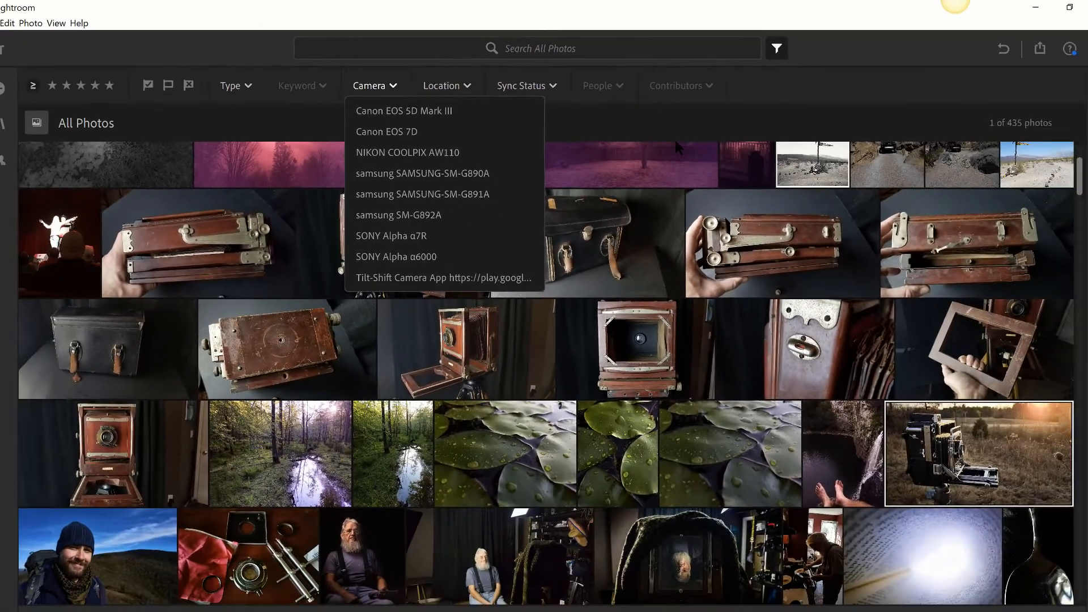
click(841, 54)
click(841, 54)
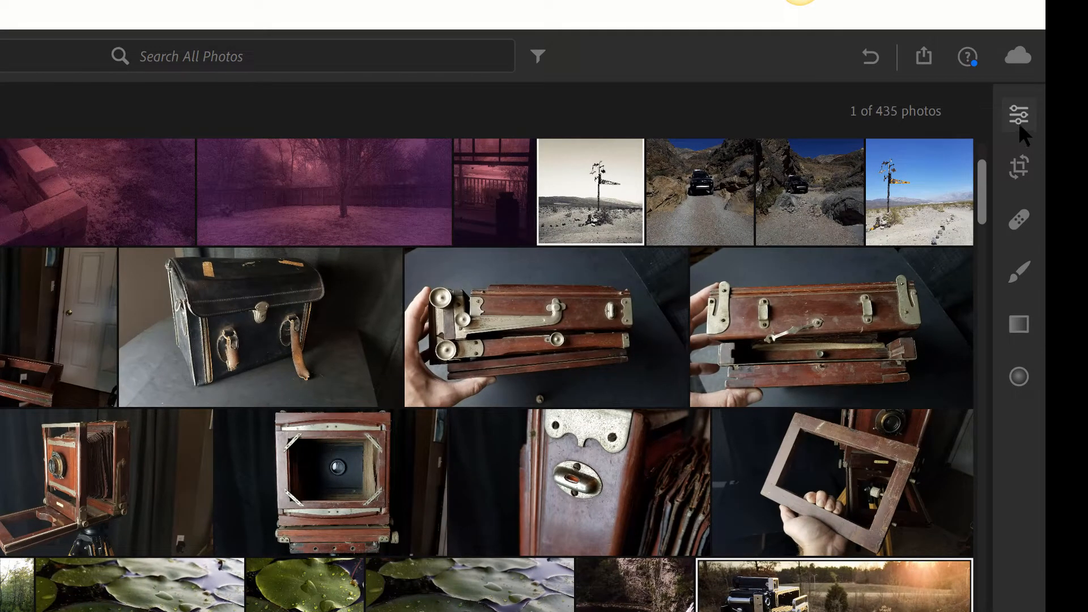
Open the selected photo of the folding camera for editing, and hide and show its Edit controls again.
click(1018, 119)
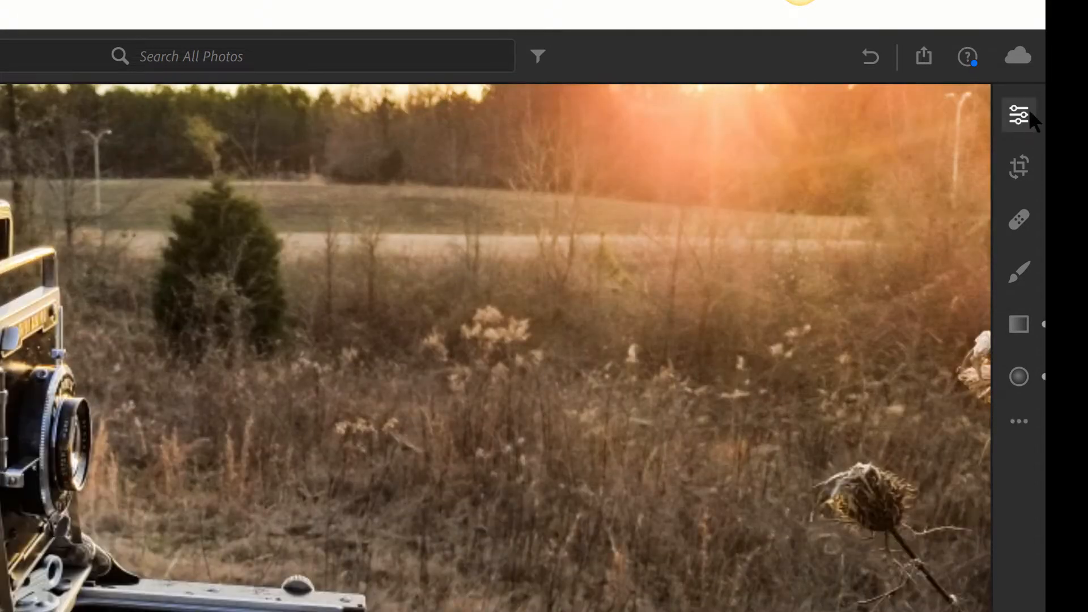
click(1028, 113)
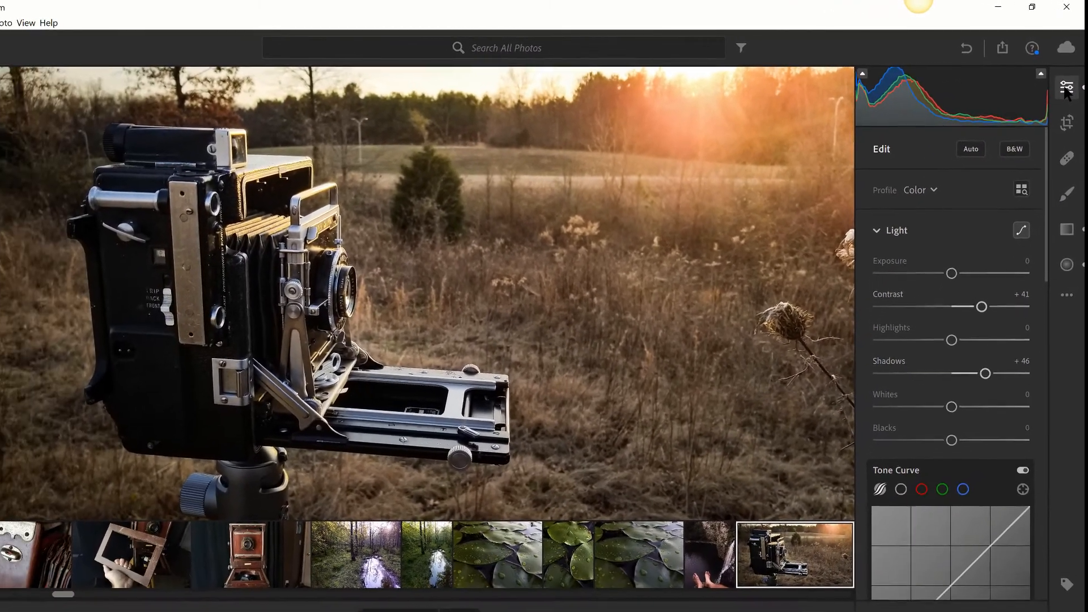
click(1050, 97)
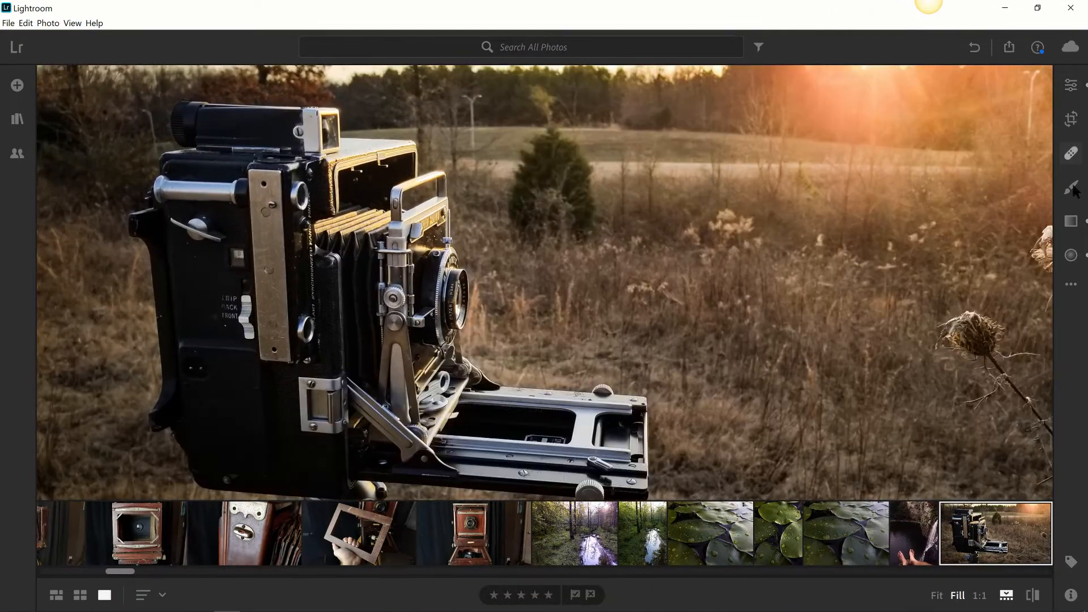
click(1070, 88)
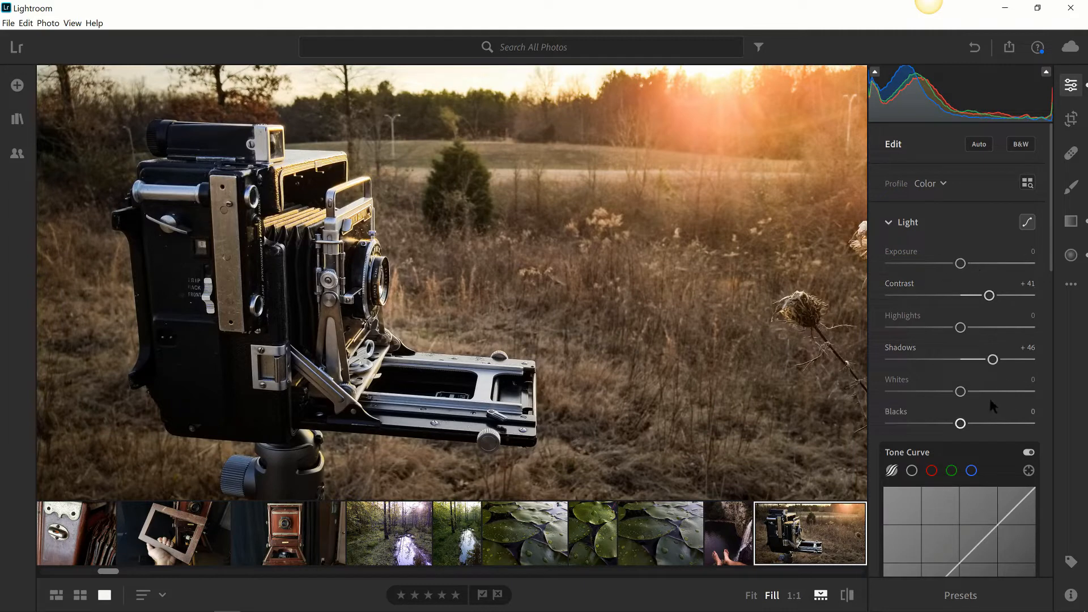
Look over the Light sliders and turn on the Tone Curve's targeted adjustment tool.
scroll(976, 384, down, 3)
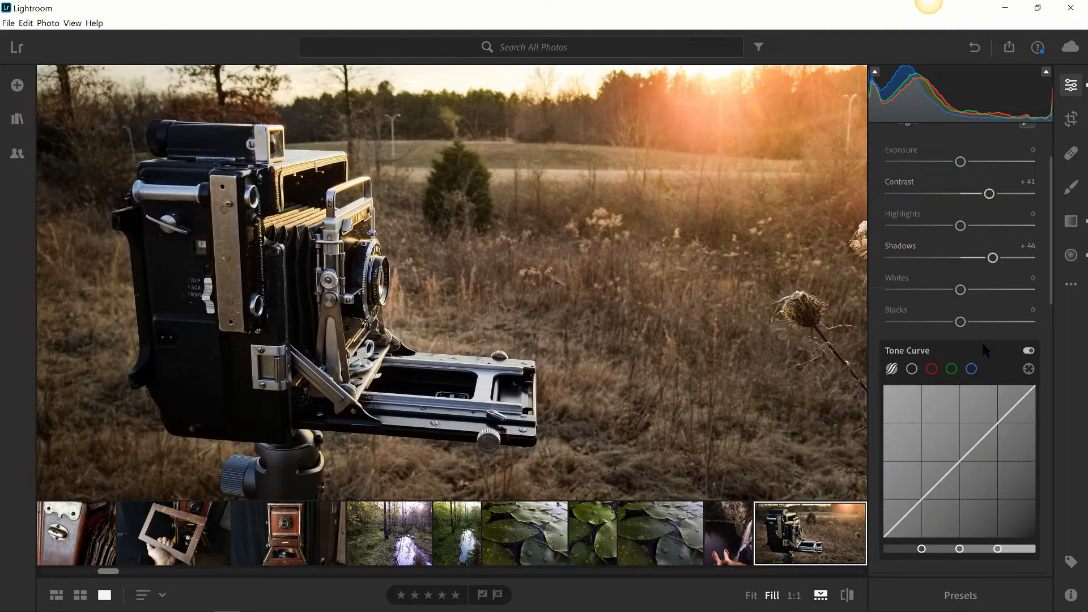
scroll(987, 354, down, 6)
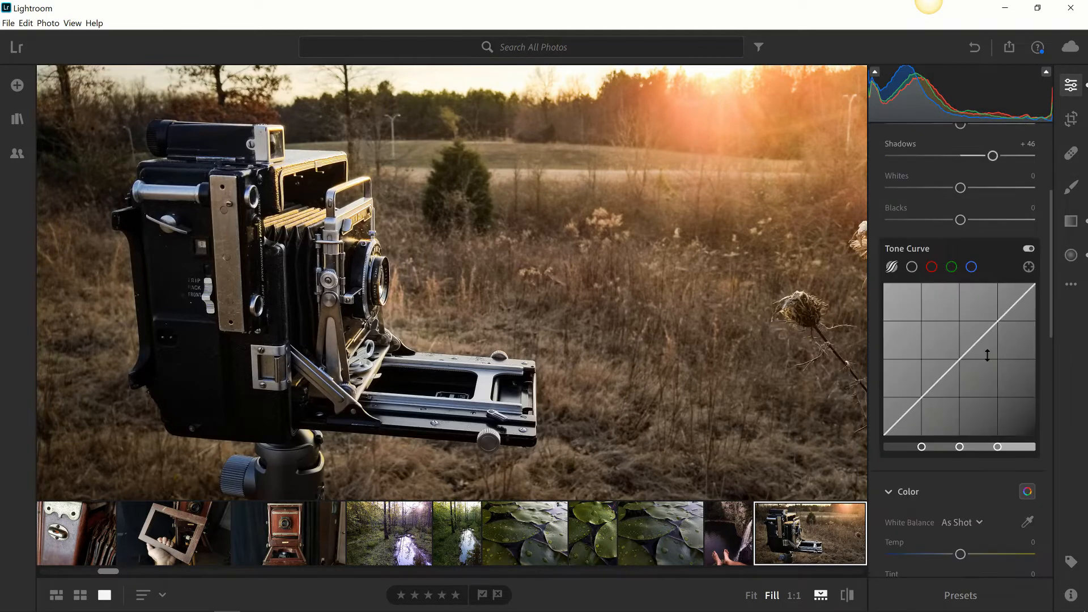
scroll(987, 357, up, 3)
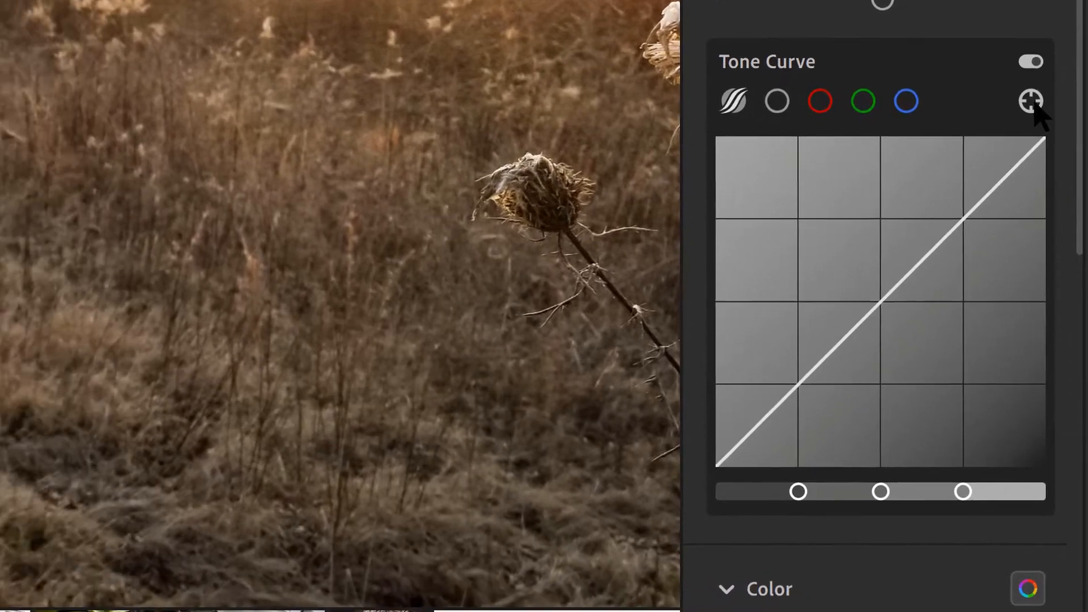
click(900, 130)
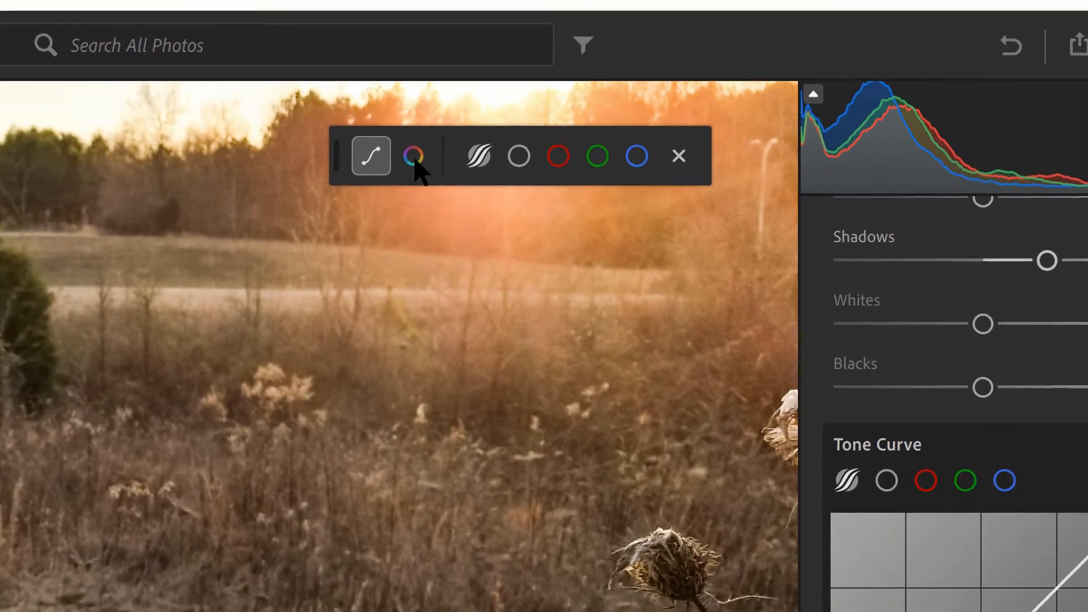
Switch the targeted adjustment tool to the Color Mixer and go through its Hue, Saturation and Luminance modes, ending on Luminance.
click(413, 158)
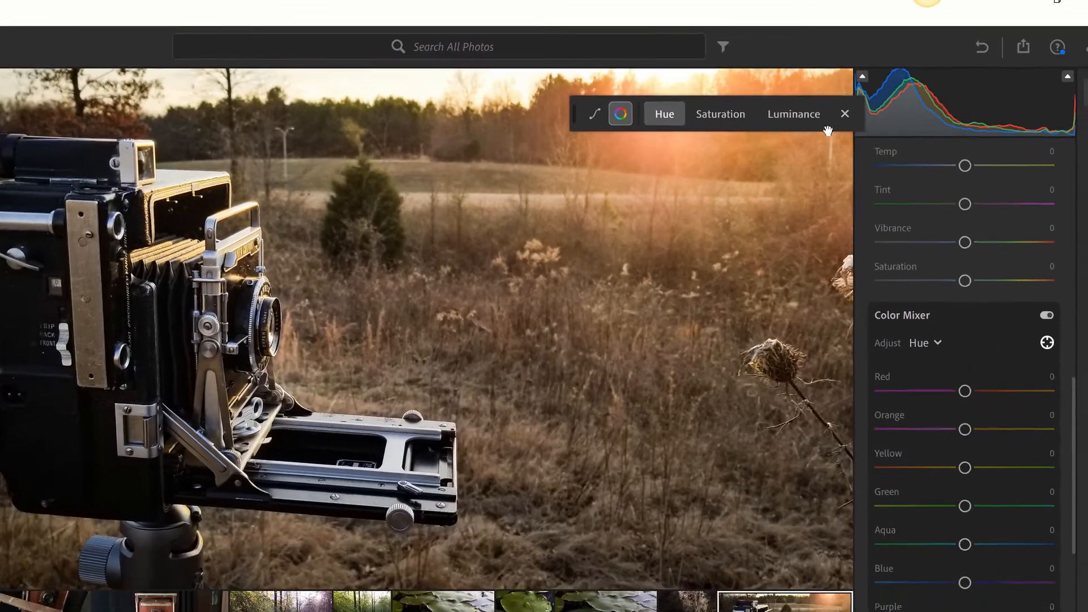
scroll(936, 396, down, 5)
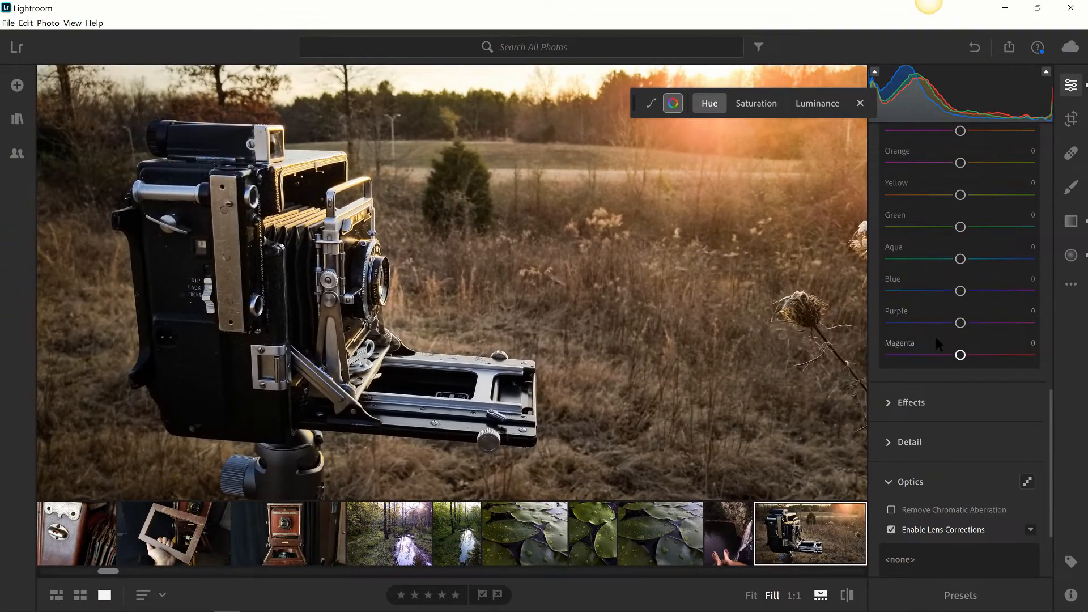
scroll(935, 342, up, 4)
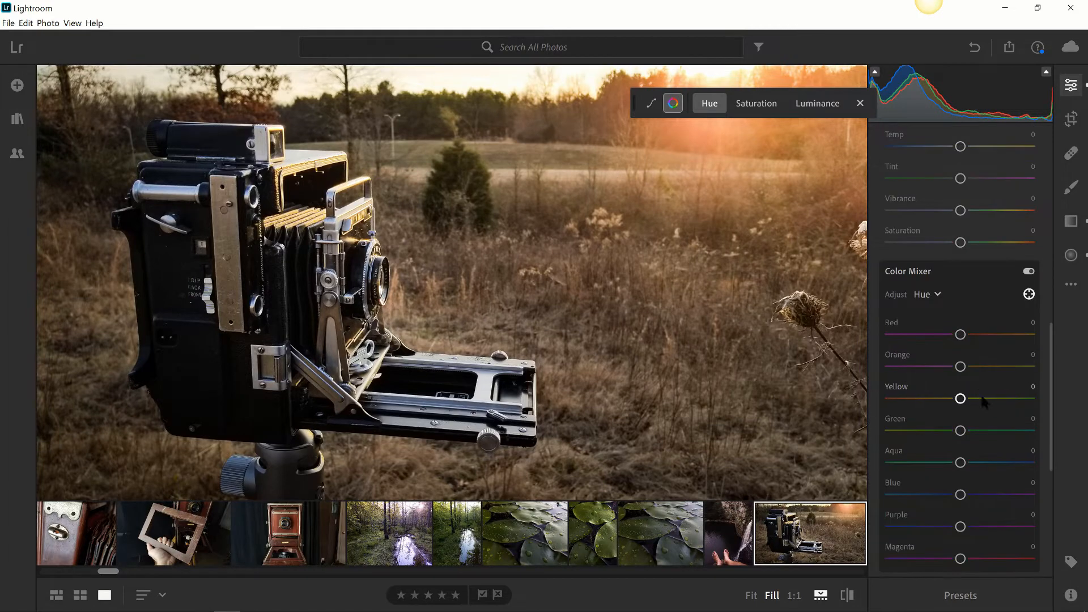
click(758, 108)
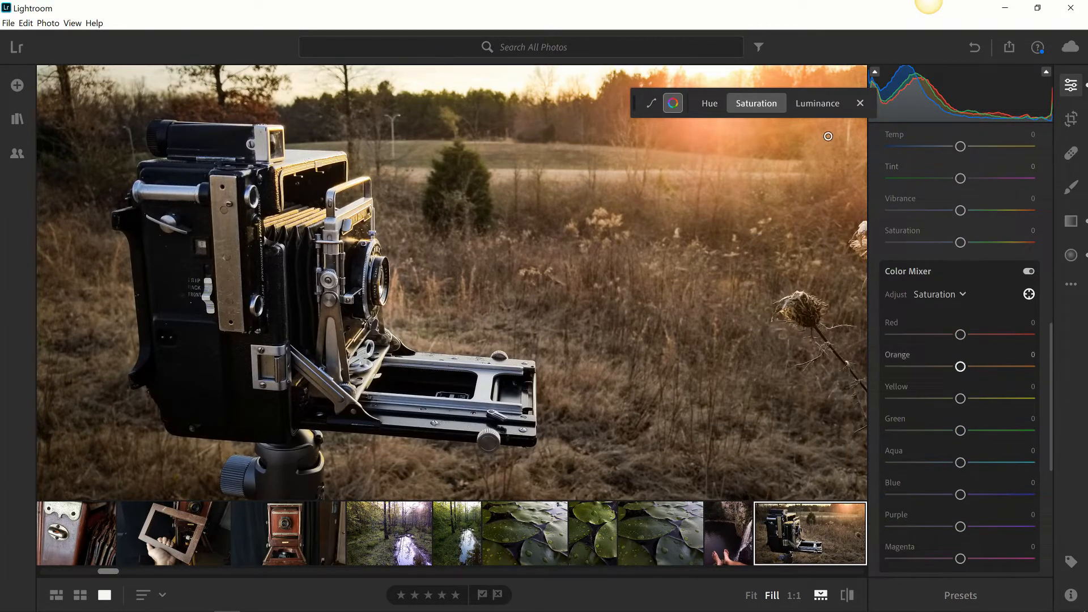
click(817, 103)
Convert the photo to black and white and examine the sliders of the B&W Mixer.
scroll(986, 347, up, 5)
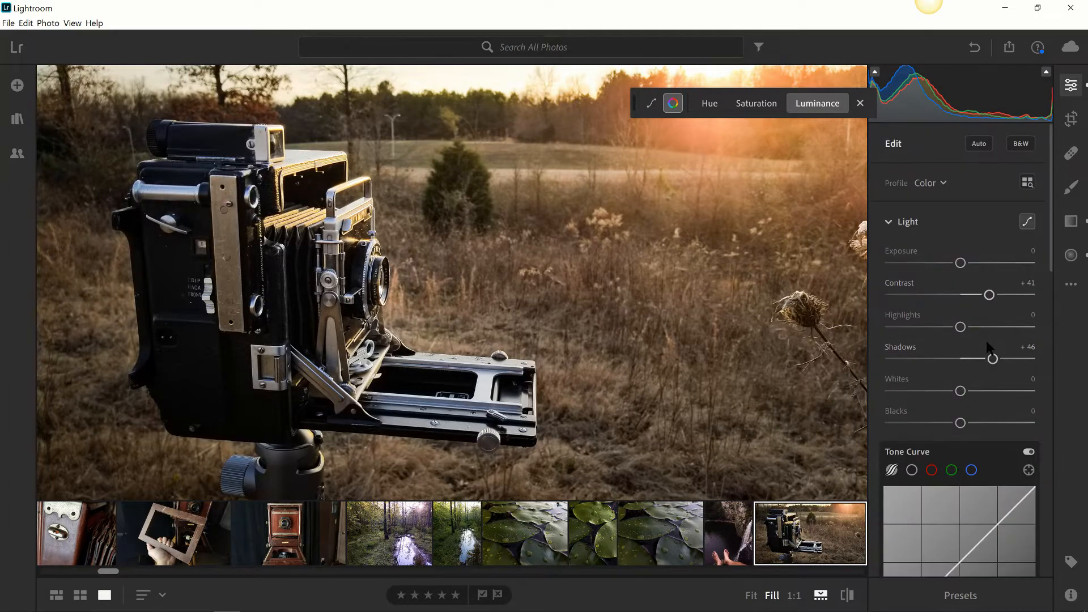
scroll(986, 347, down, 3)
scroll(985, 354, up, 3)
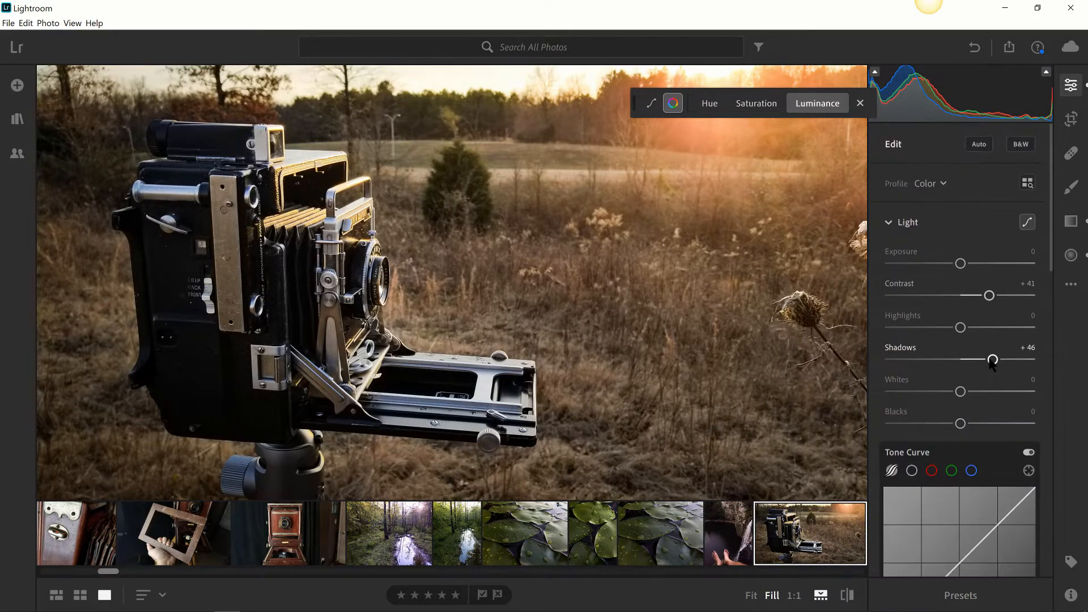
click(1020, 144)
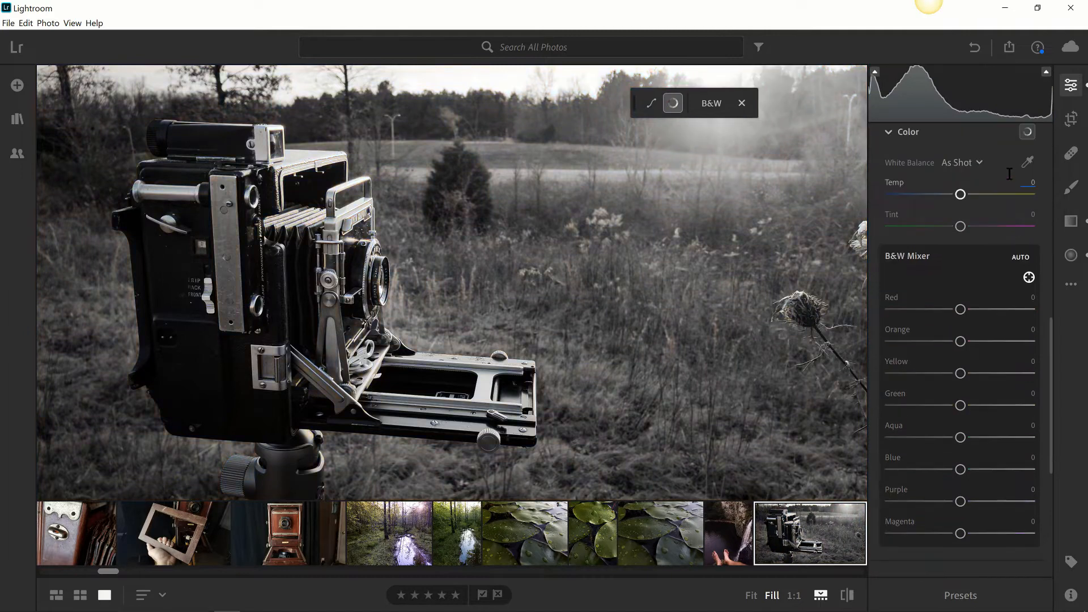
scroll(1009, 173, down, 3)
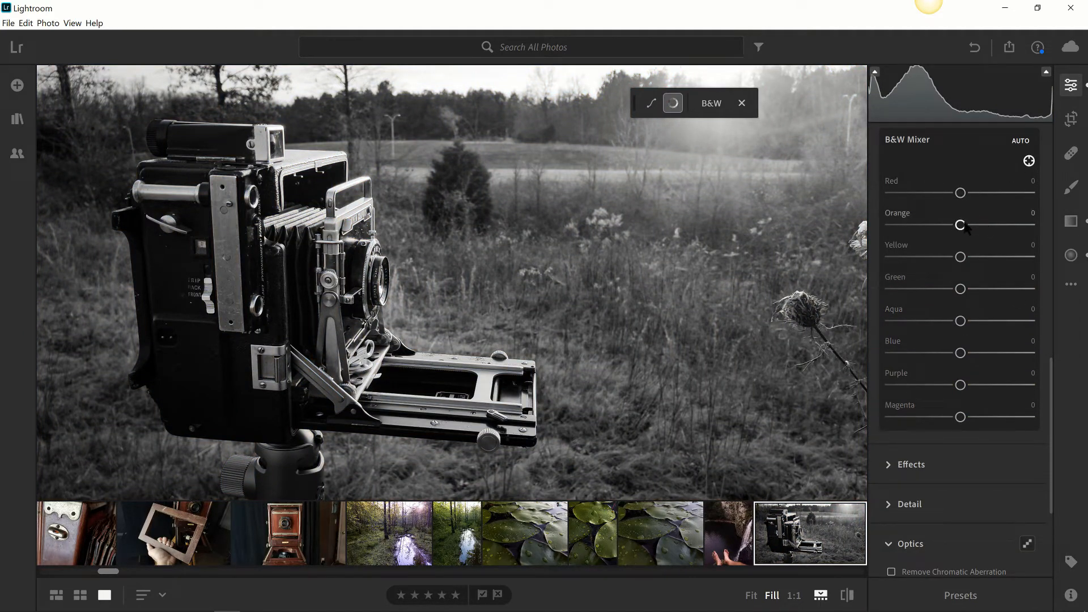
scroll(953, 235, down, 2)
scroll(961, 266, up, 4)
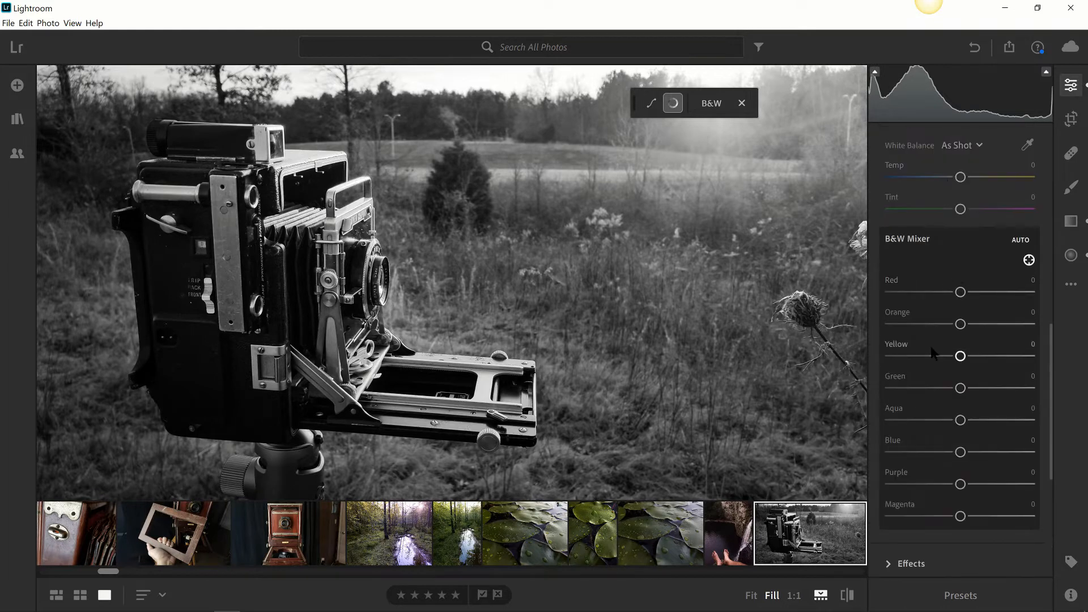
Alternate the targeted adjustment tool between the Tone Curve and the B&W Mixer, and return the photo to color.
click(652, 104)
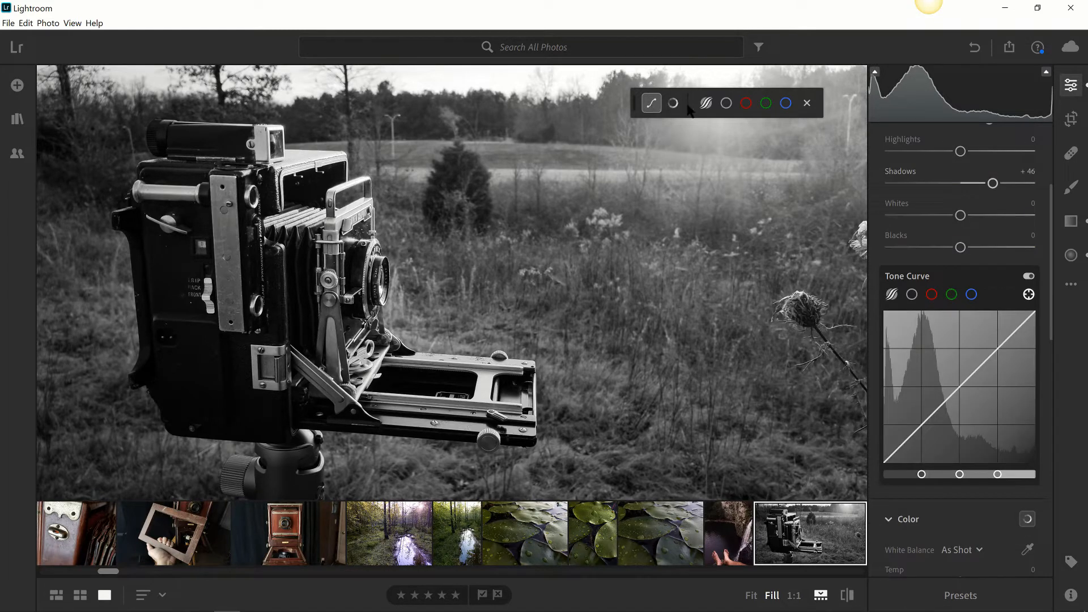
click(673, 103)
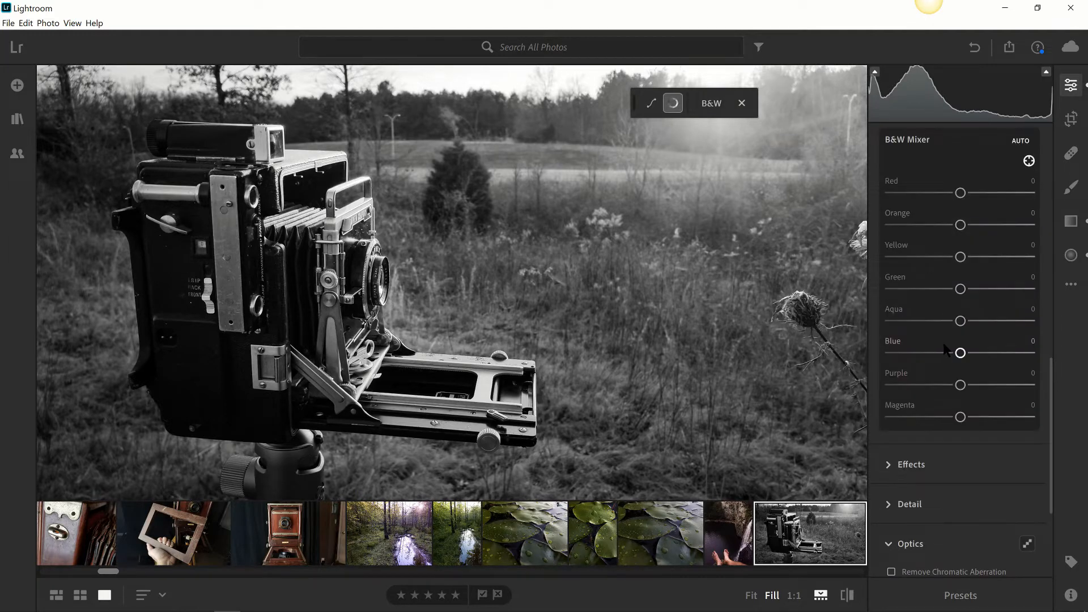
click(651, 103)
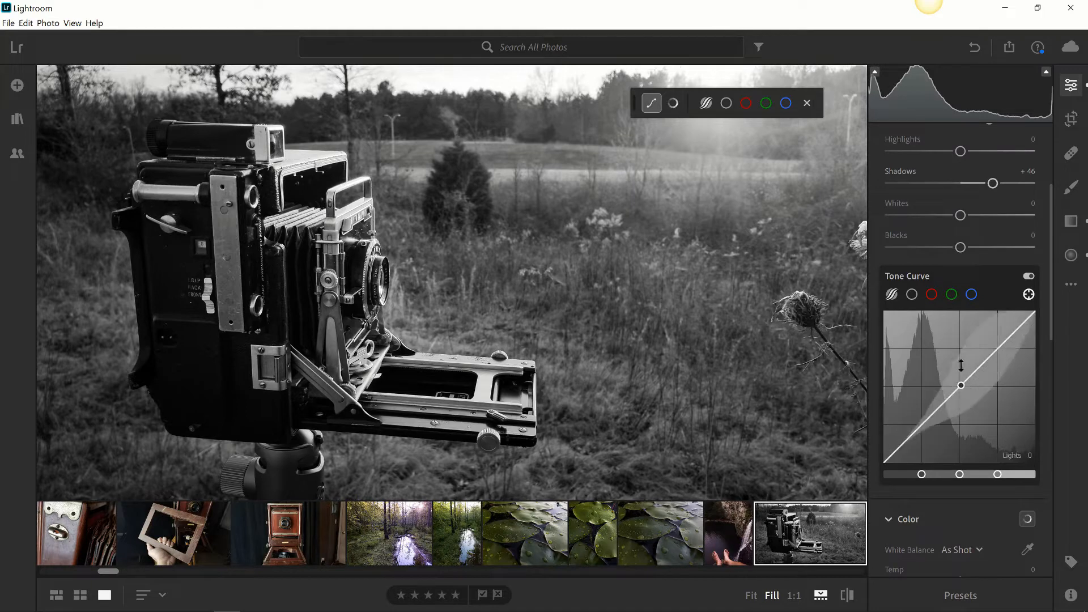
scroll(960, 368, up, 2)
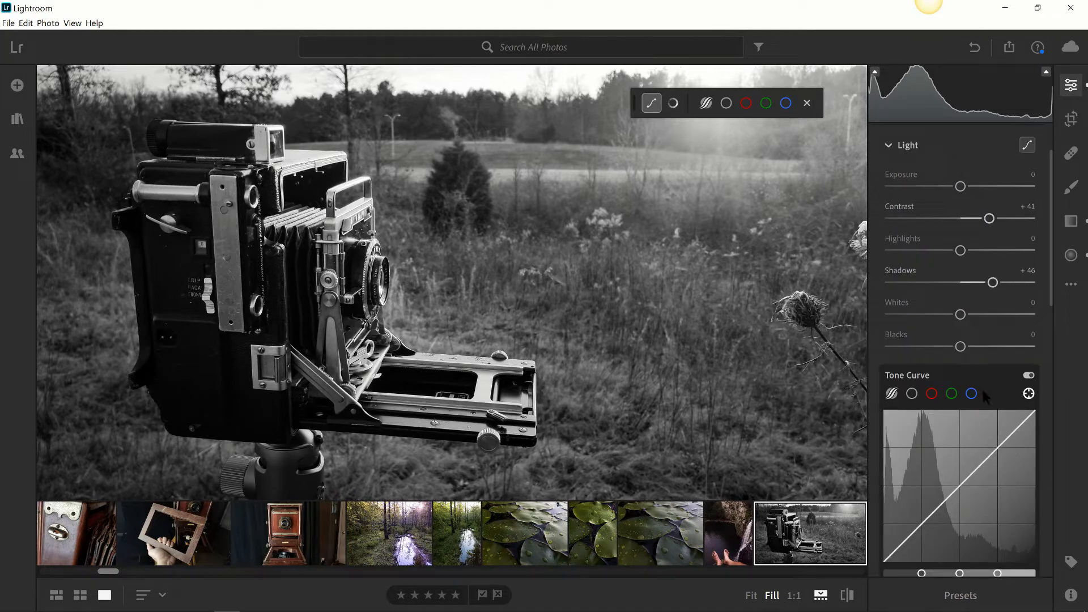
scroll(997, 446, up, 2)
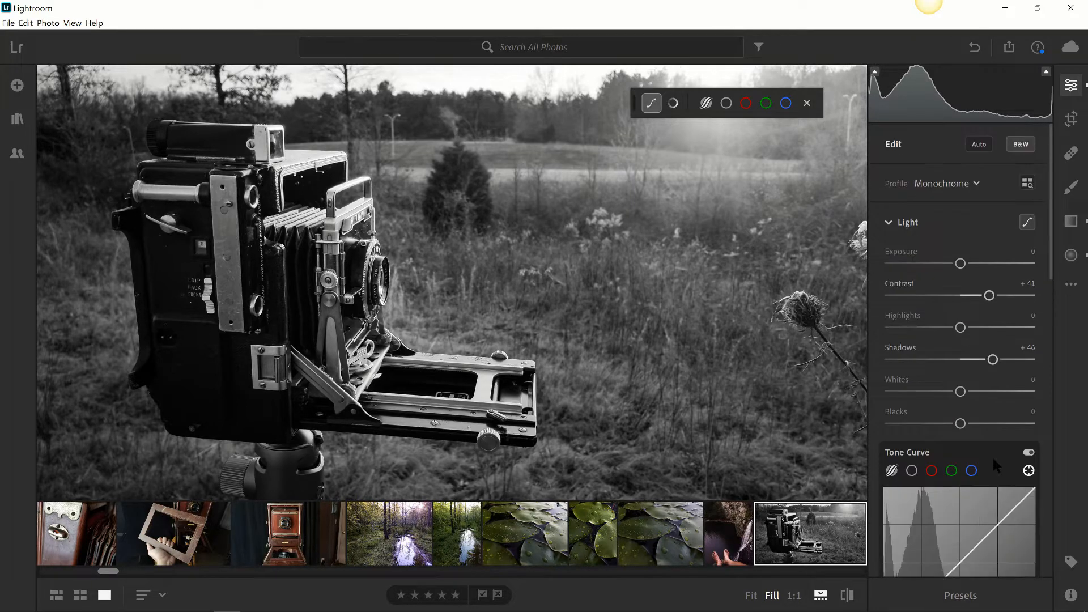
click(1018, 147)
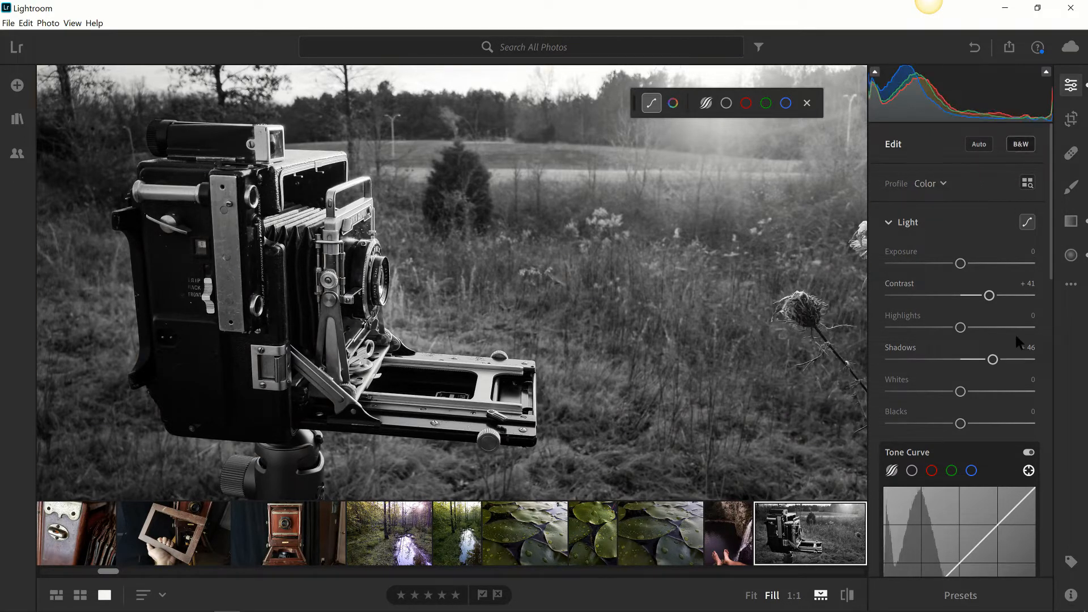
Collapse the Light section and look through the Color and Color Mixer sliders and the sections below them.
click(906, 223)
click(889, 267)
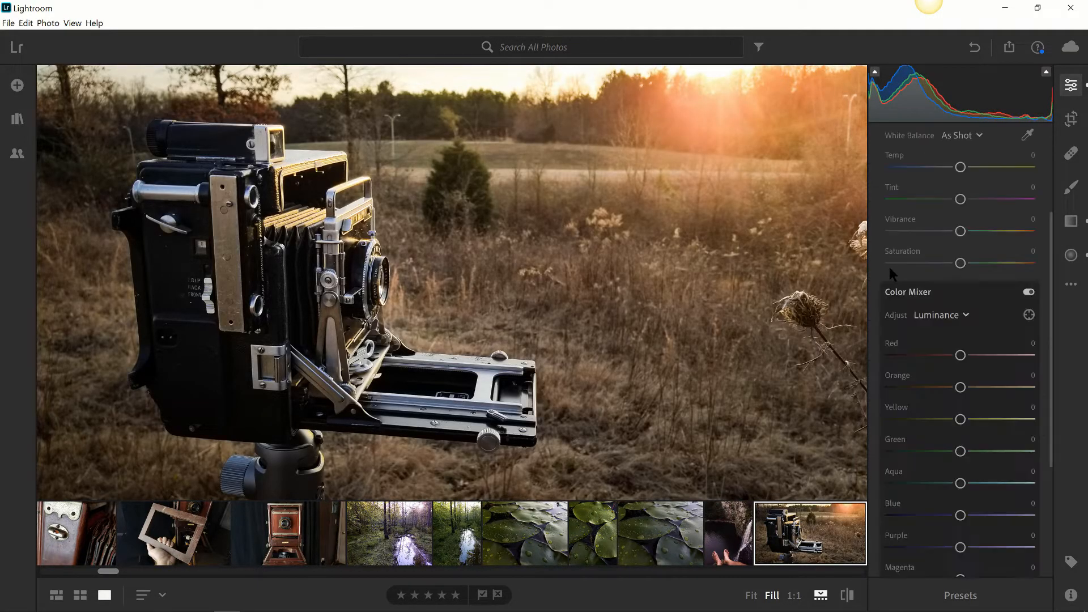
scroll(923, 274, up, 2)
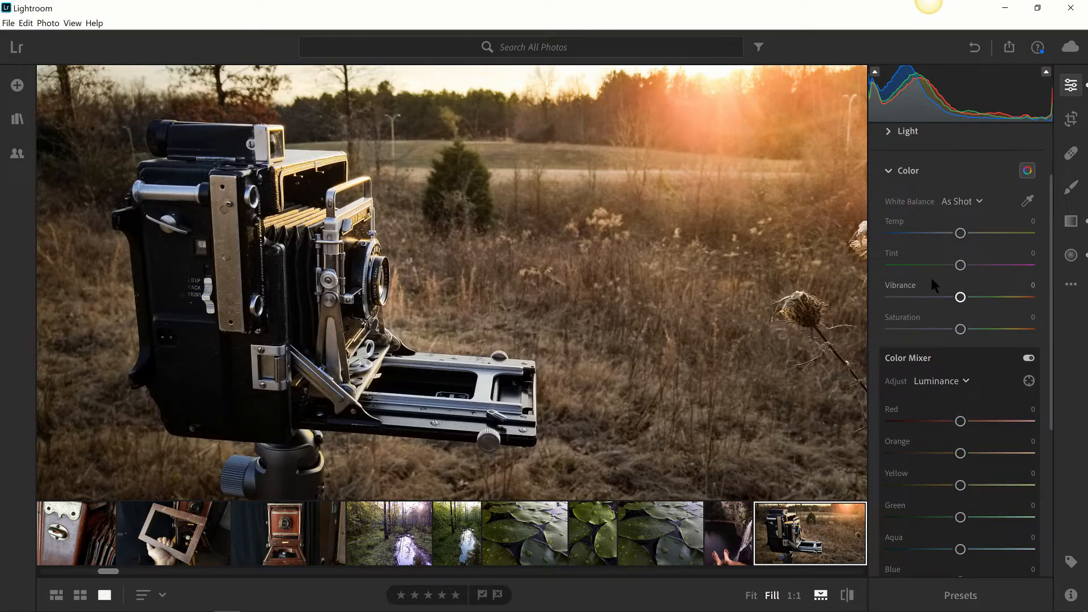
scroll(933, 275, down, 2)
scroll(933, 277, down, 2)
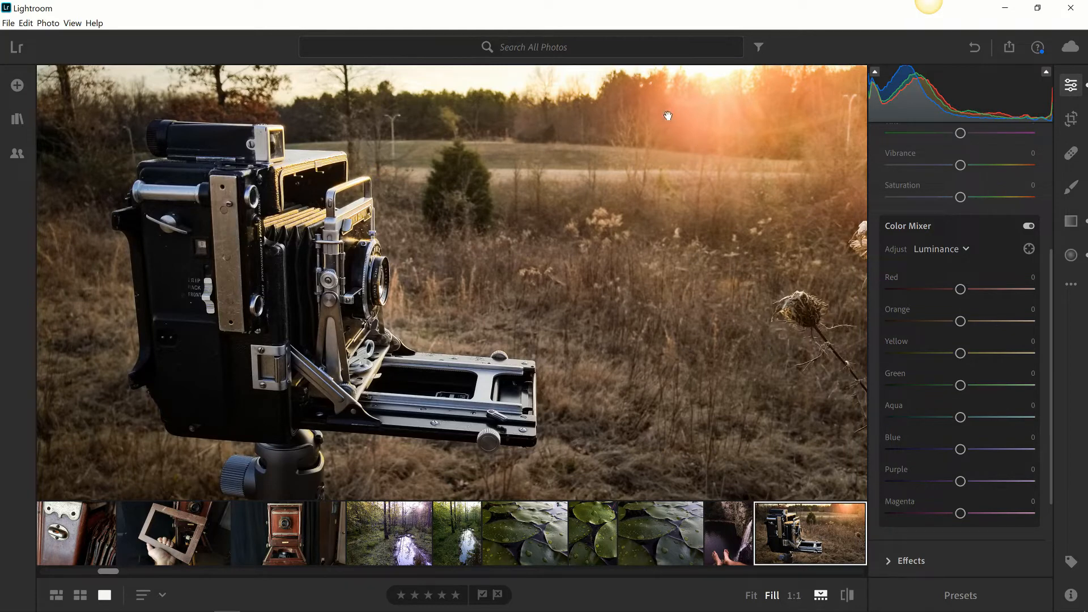
scroll(1006, 357, down, 2)
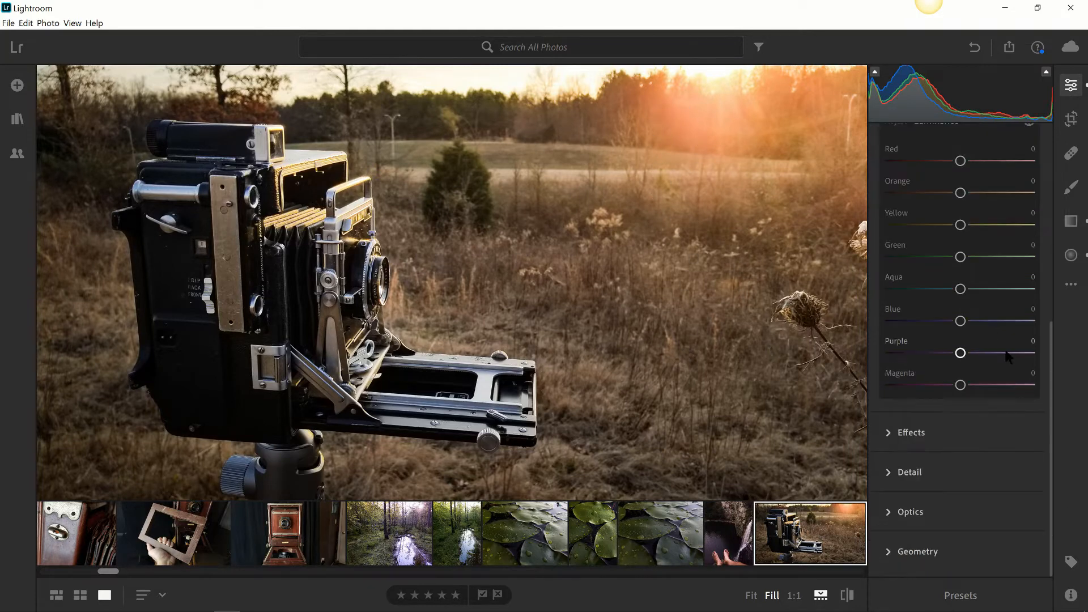
Change the layout of the Edit sliders from Normal to Compact.
scroll(985, 366, up, 2)
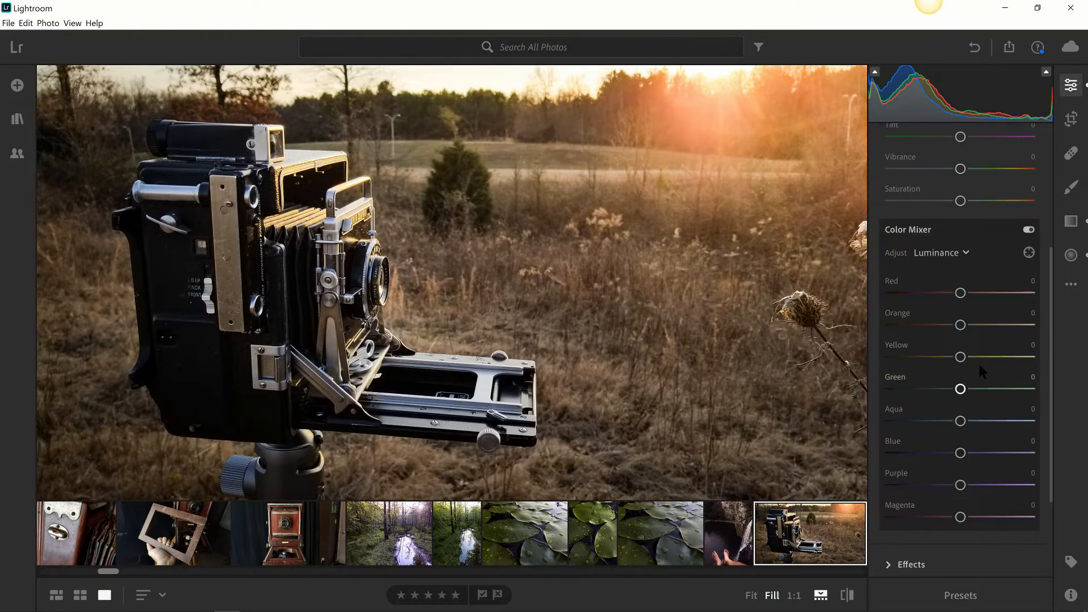
scroll(1007, 365, up, 2)
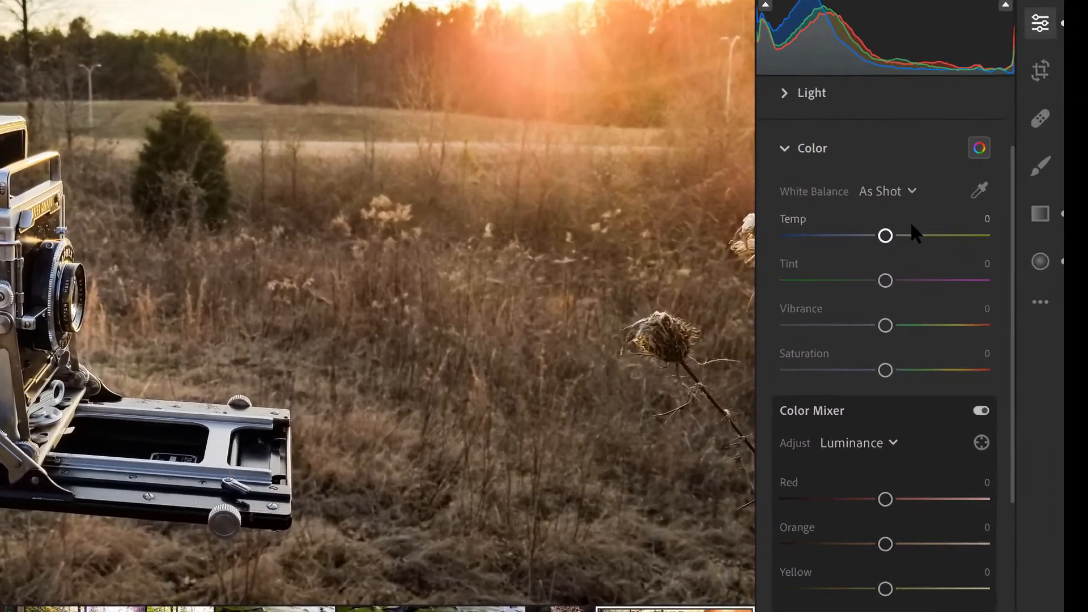
right_click(913, 221)
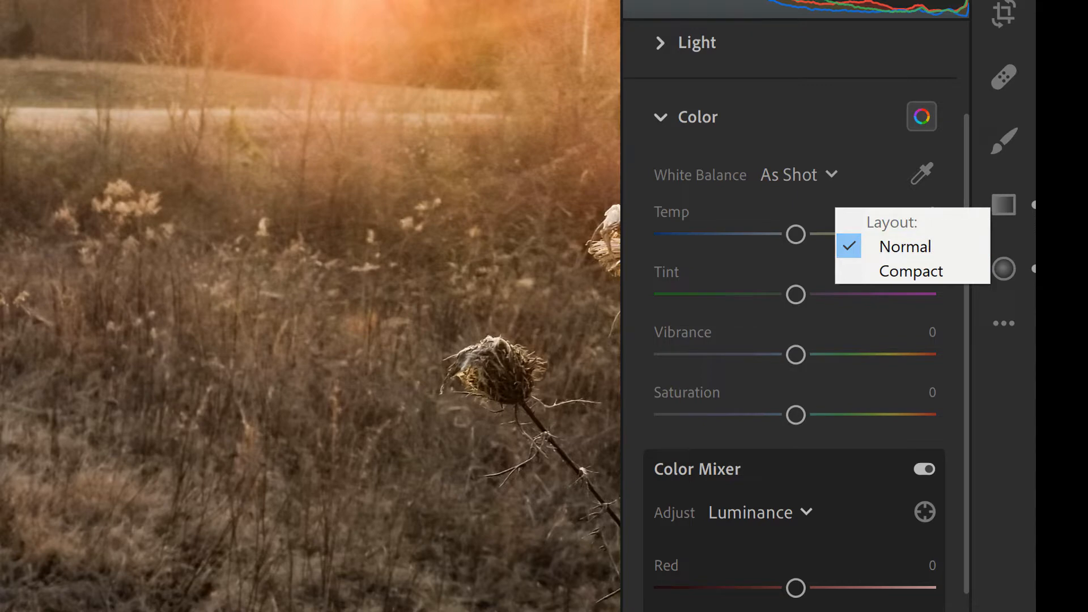
click(910, 272)
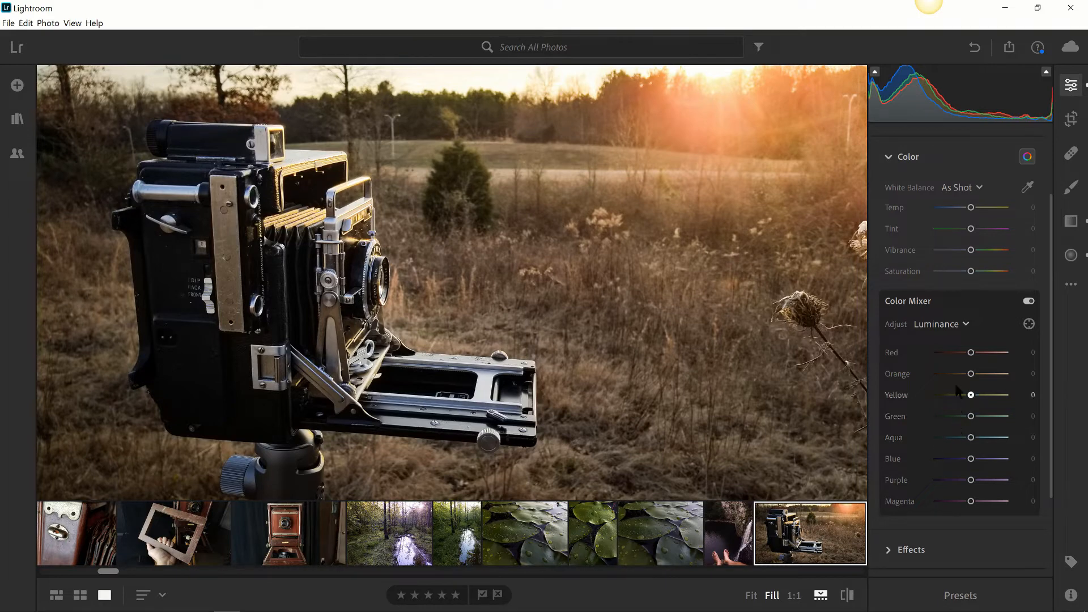
Collapse the Color section, open Effects, and compare its sliders with the Develop panels in Lightroom Classic.
click(887, 158)
click(895, 306)
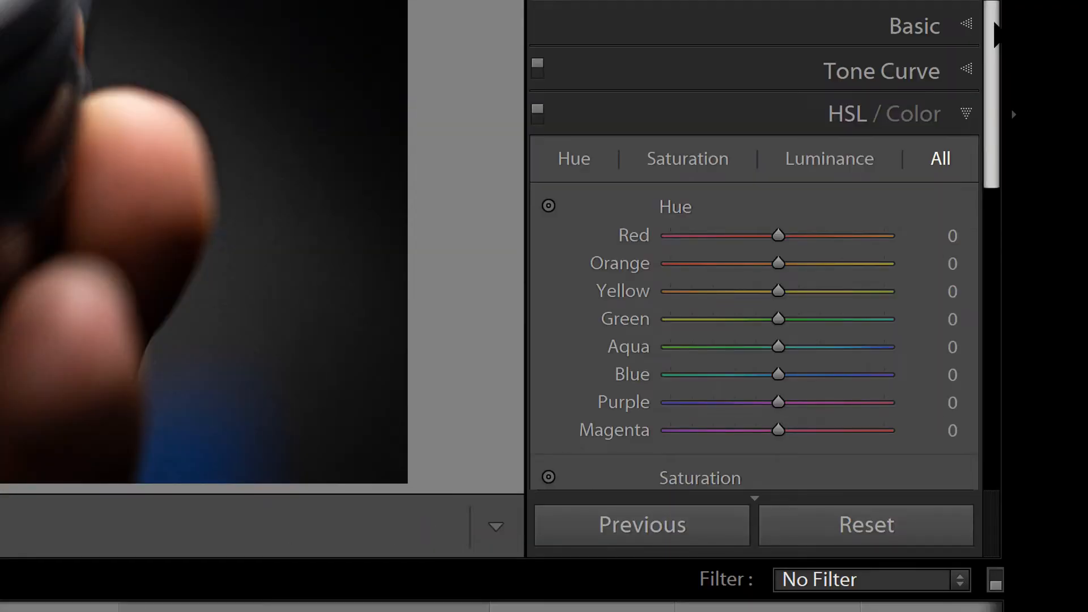
drag(994, 25, 992, 328)
click(906, 420)
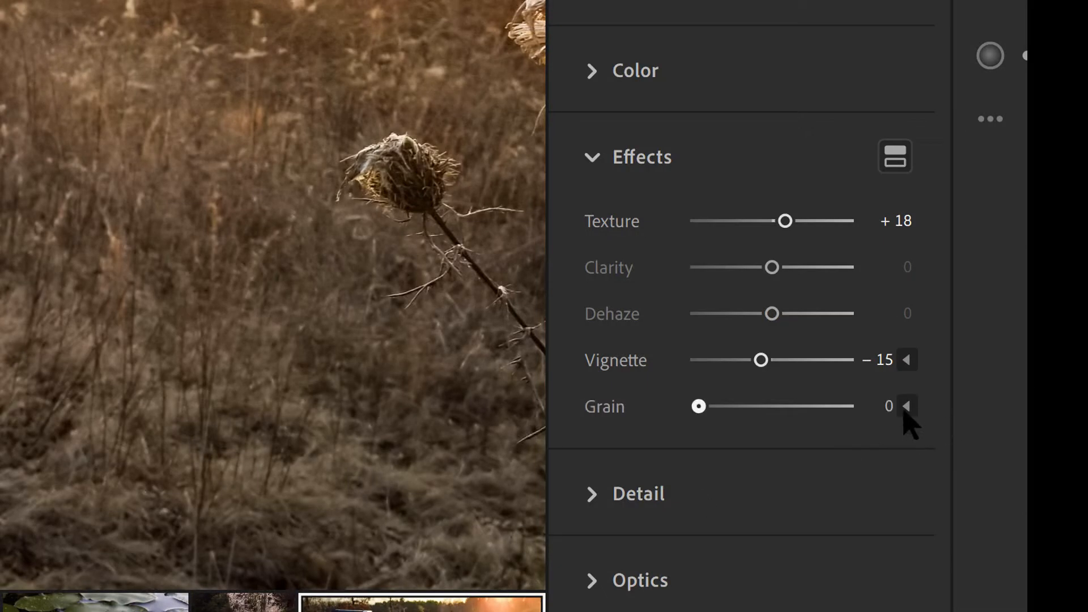
Expand the additional Vignette and Grain options in Effects to examine them, and collapse both again.
click(906, 360)
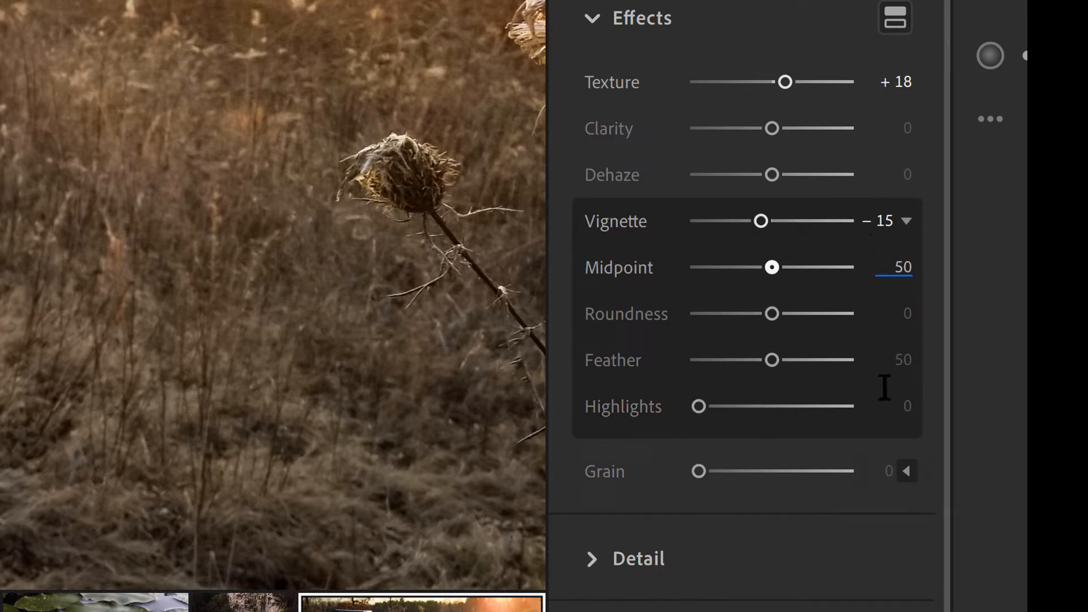
click(908, 471)
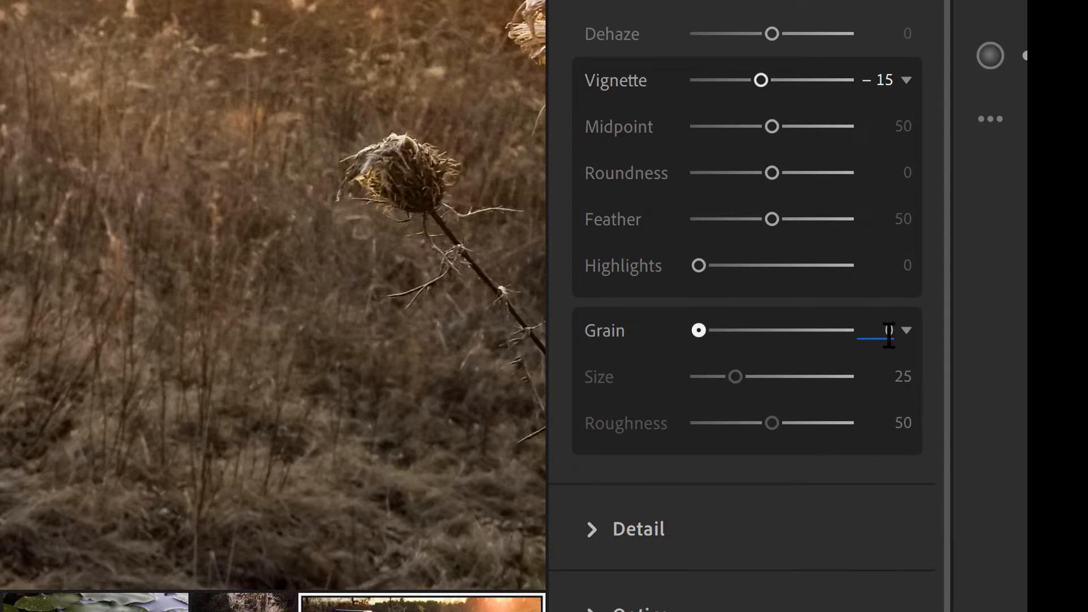
click(906, 334)
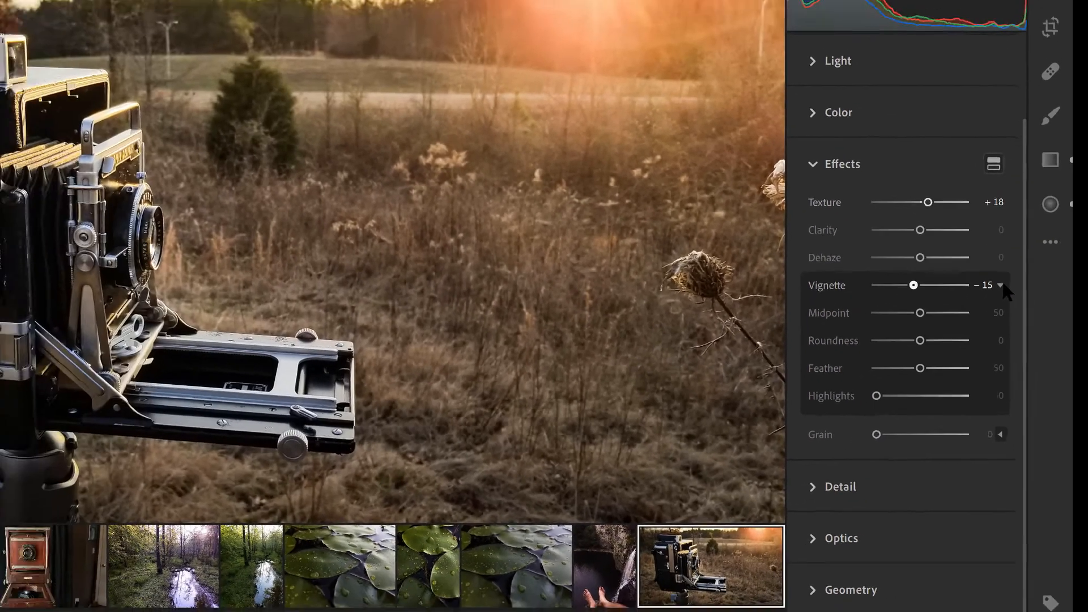
click(917, 202)
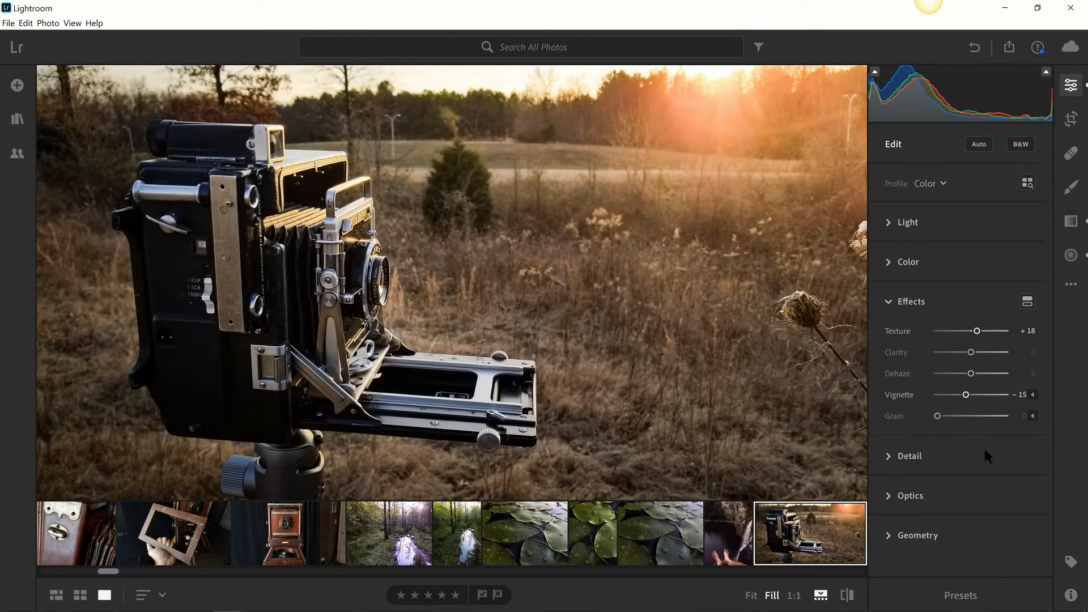
Open the Detail section, examine the additional Noise options, and collapse the Detail and Effects sections.
click(985, 451)
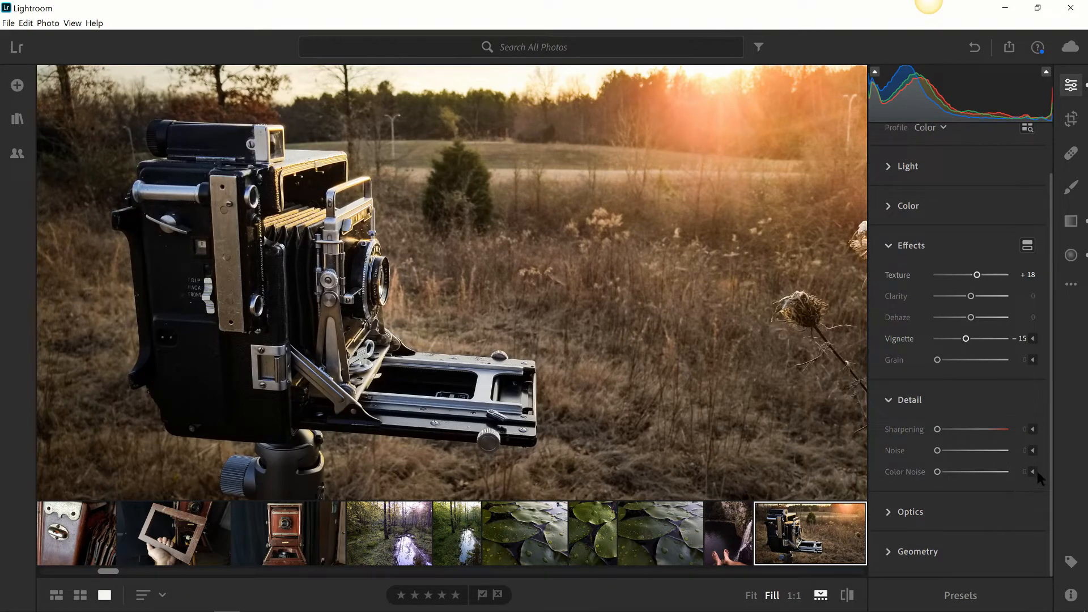
click(1033, 451)
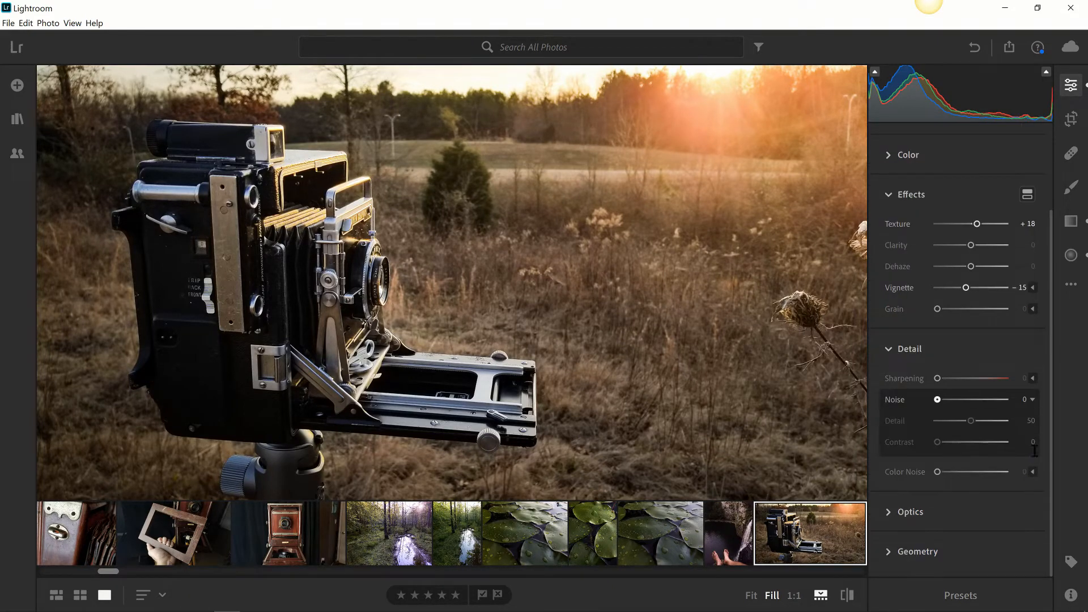
click(1033, 399)
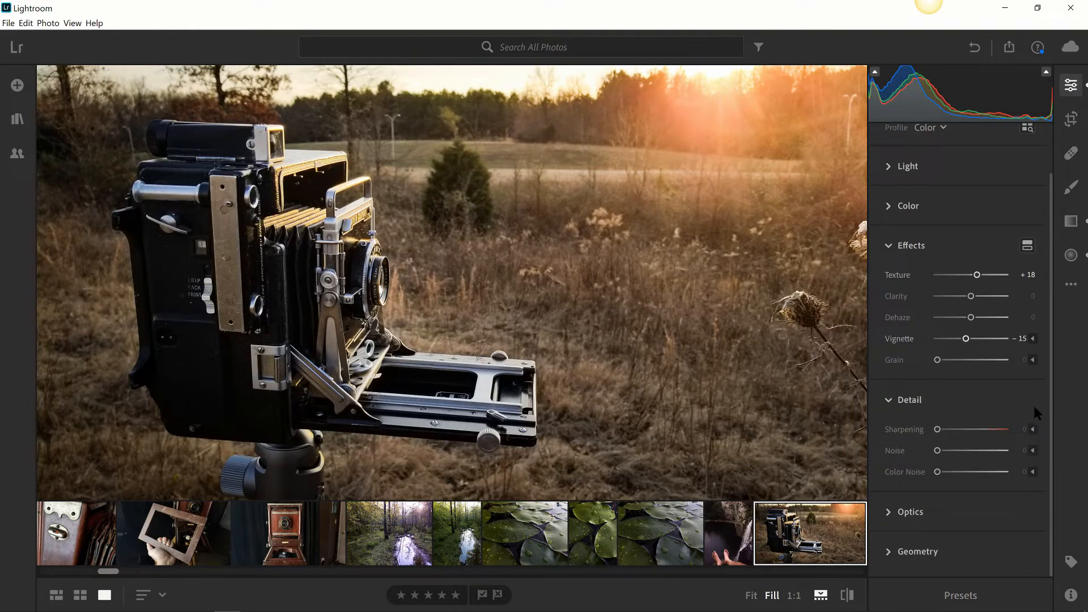
click(908, 402)
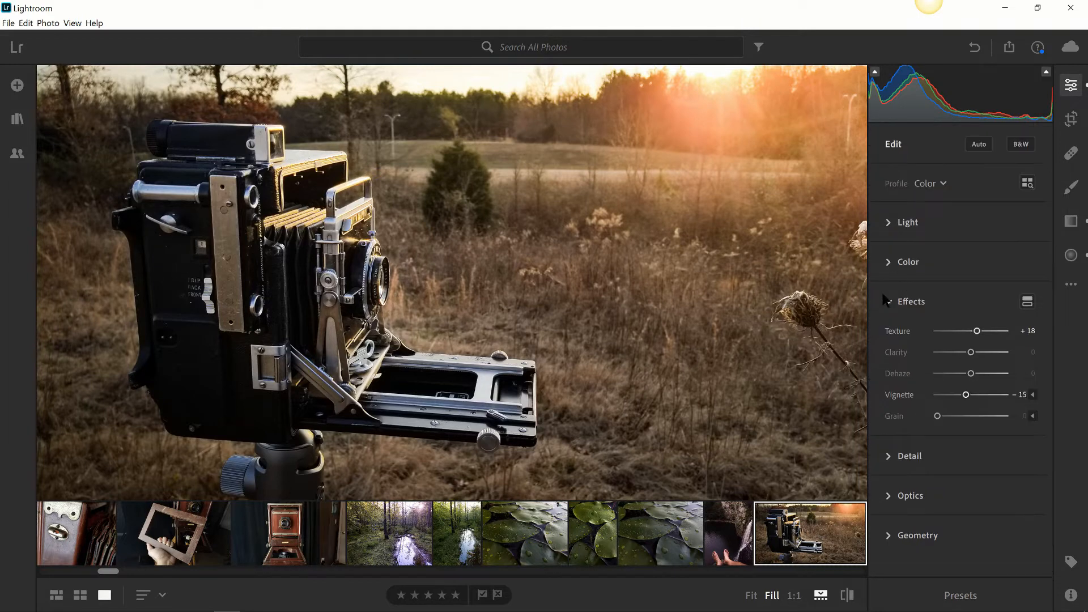
click(889, 304)
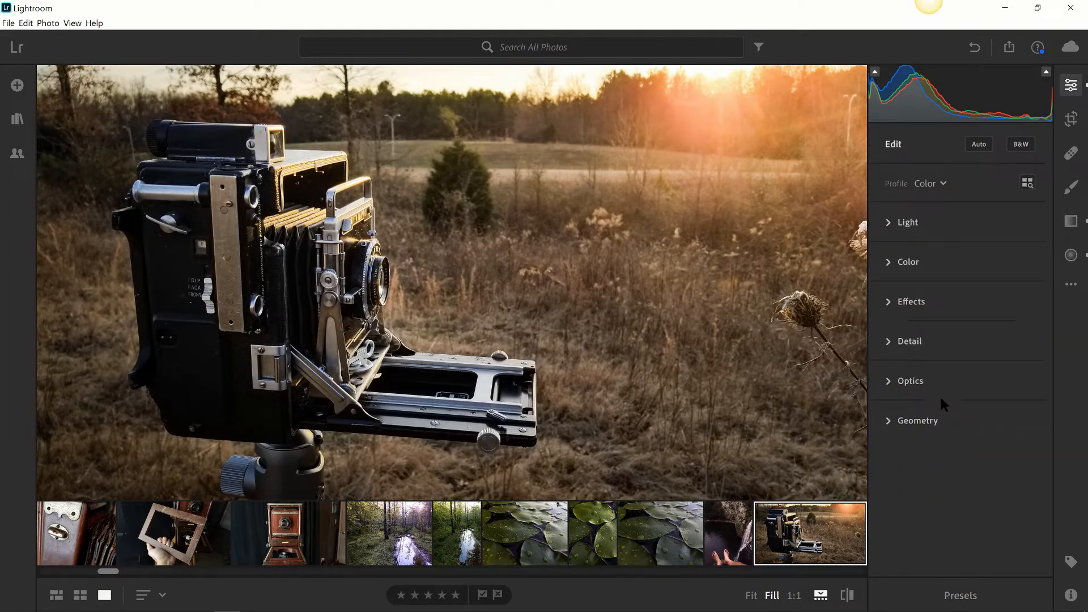
Open the Optics section, browse the makes available for the lens profile, and leave the dialog without choosing one.
click(886, 384)
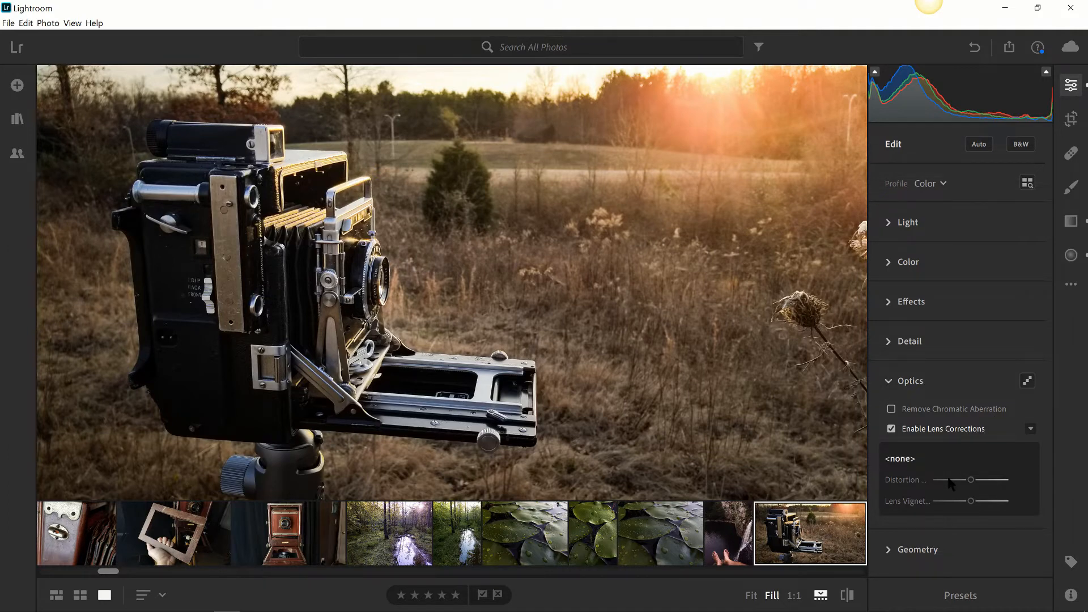
click(903, 464)
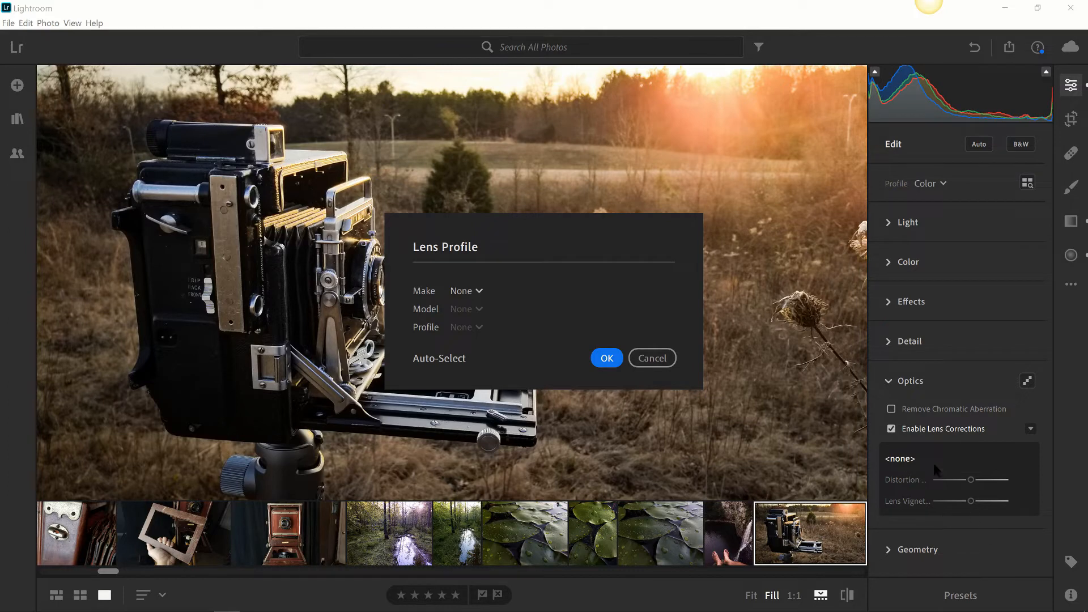
click(479, 292)
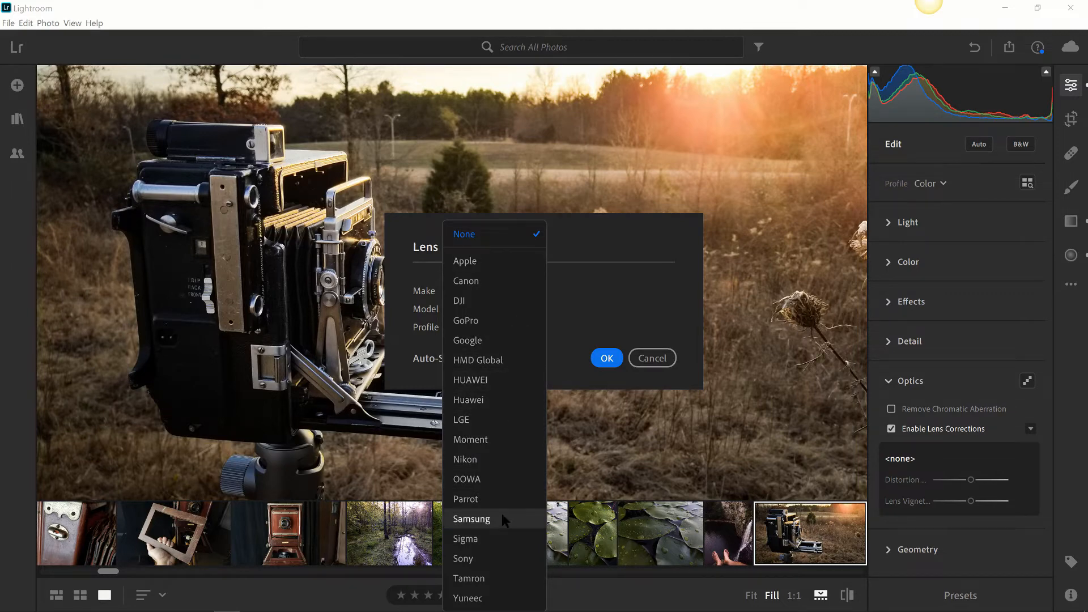
click(653, 357)
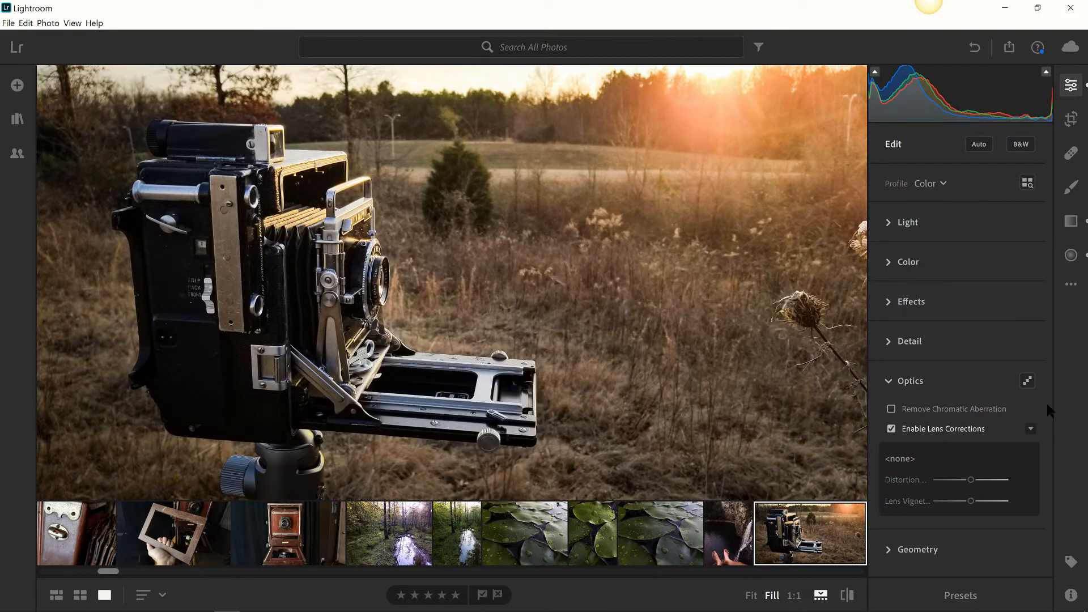
Reveal the Defringe controls in Optics, examine the lens correction sliders, and collapse those sliders and the section.
click(1028, 380)
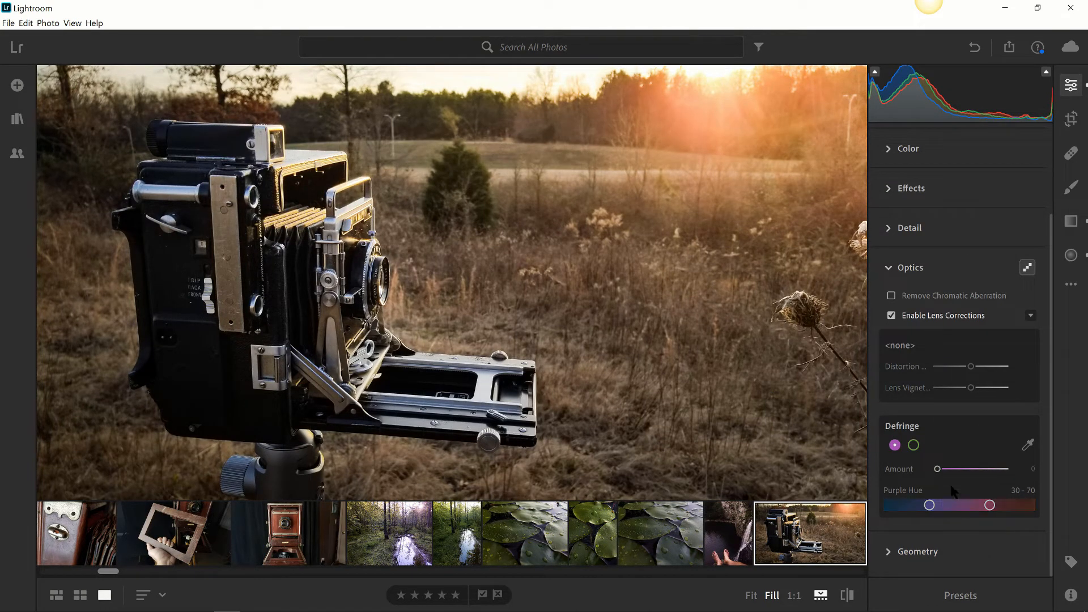
drag(969, 370, 934, 393)
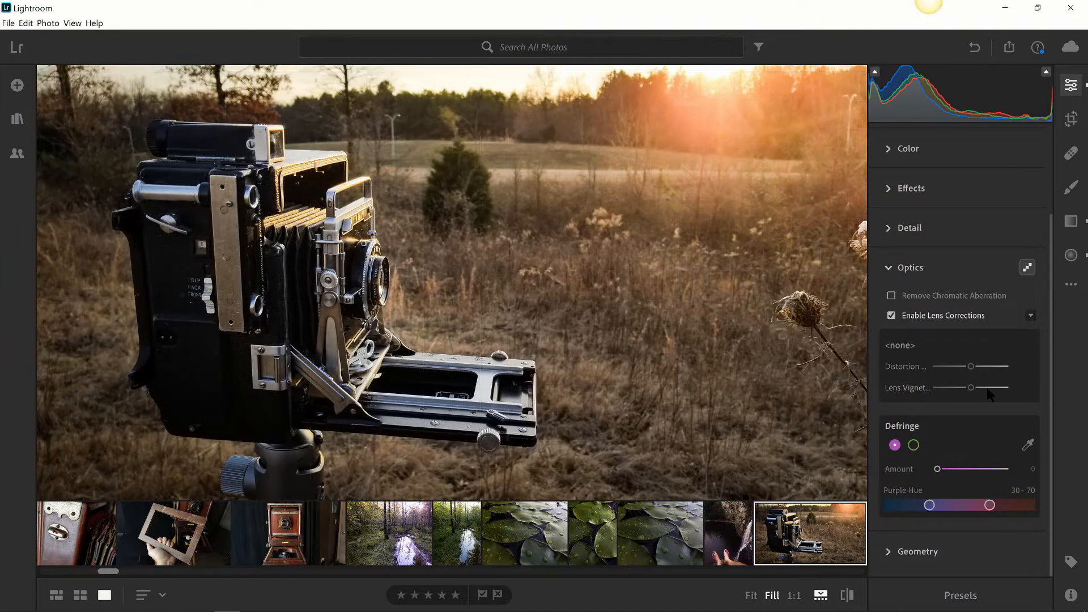
click(1030, 316)
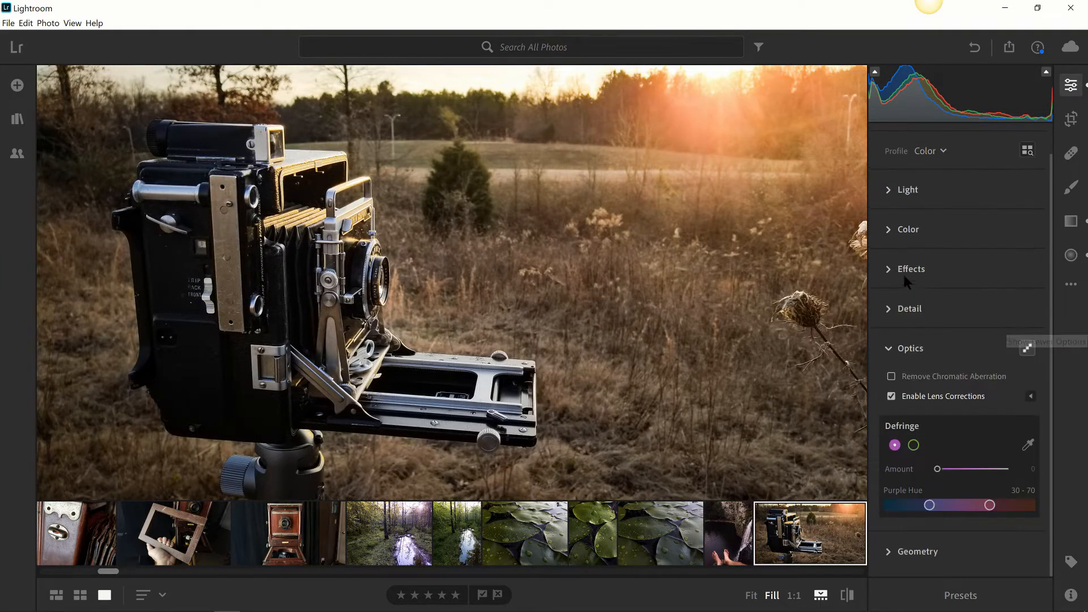
click(904, 350)
Open the Geometry section, examine the Guided Upright option and the manual transform sliders, and collapse it.
click(889, 422)
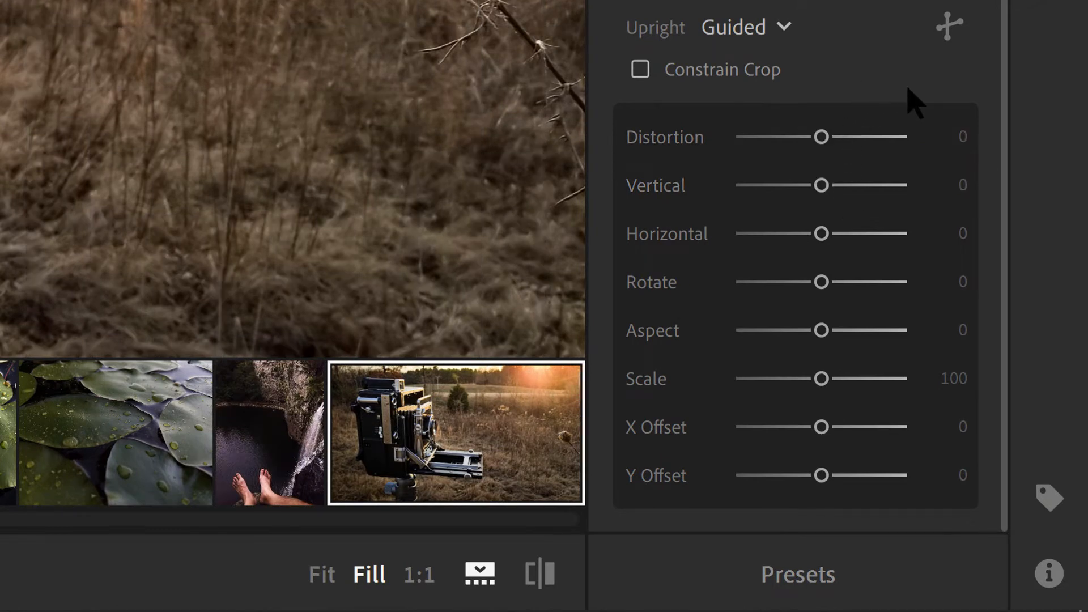
click(949, 34)
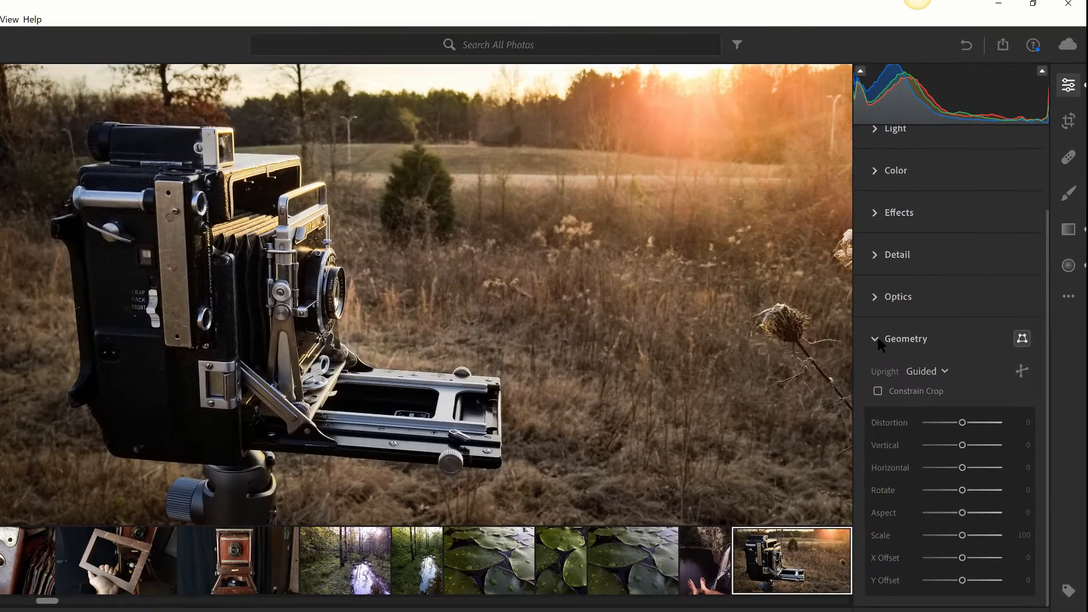
click(876, 339)
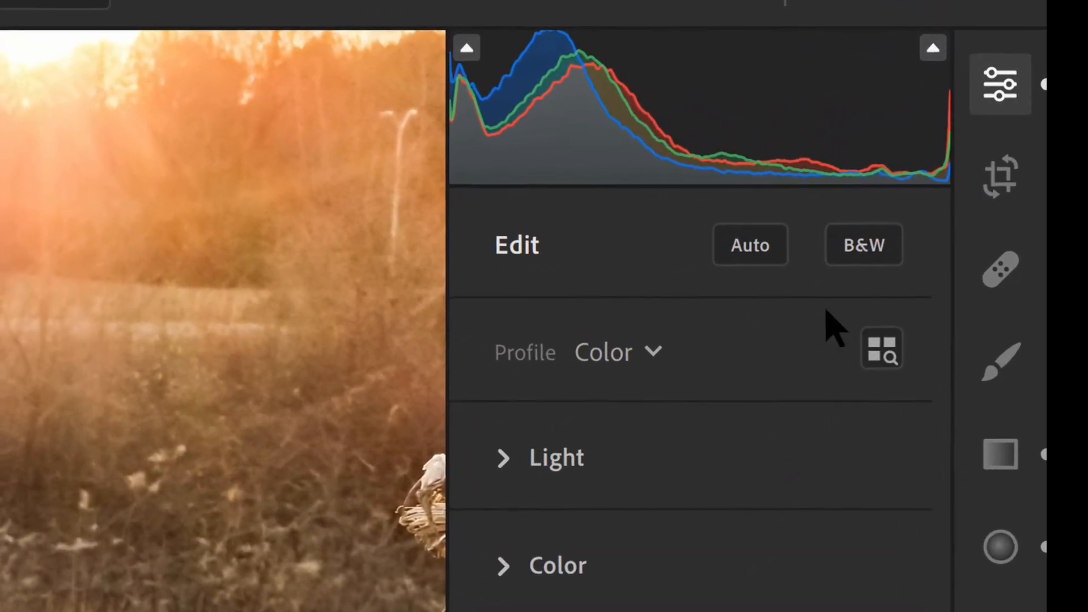
Alternate between the Crop tool and the Edit controls, ending on the Crop and Rotate & Flip options.
click(1006, 199)
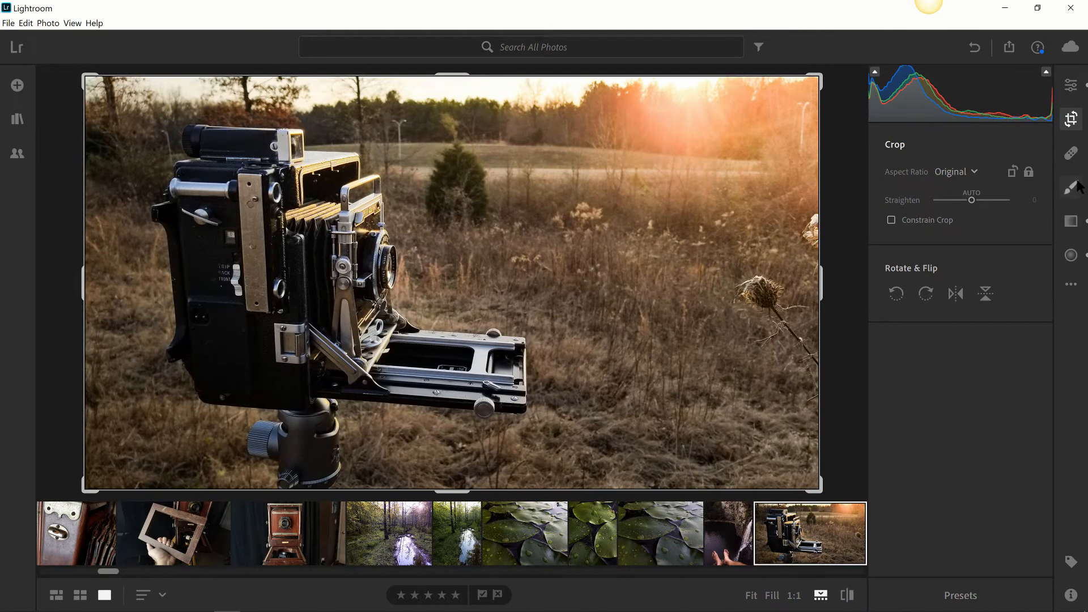
click(1074, 92)
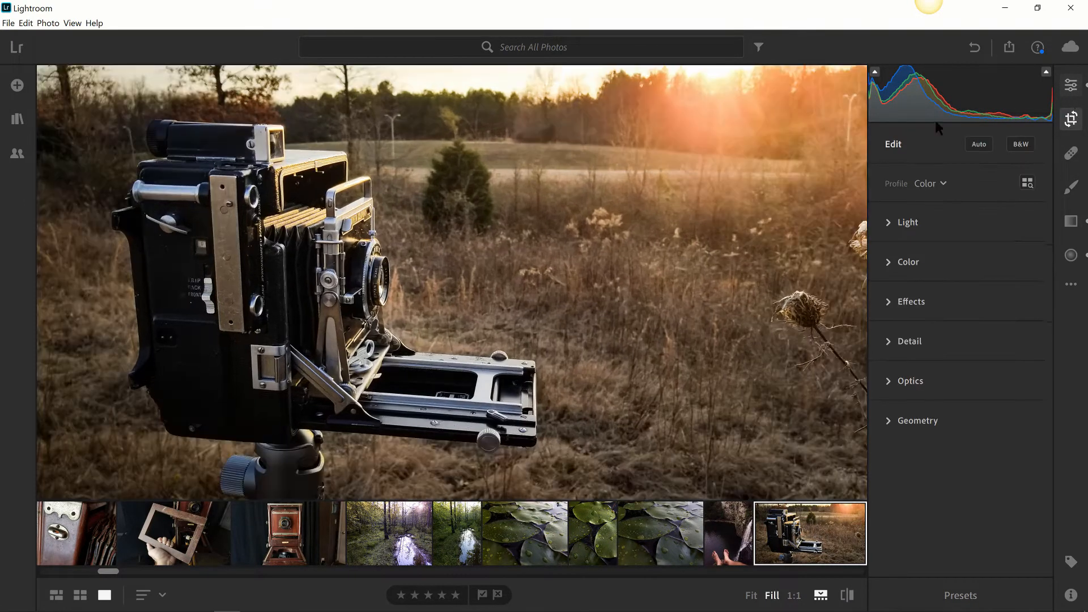
click(1071, 126)
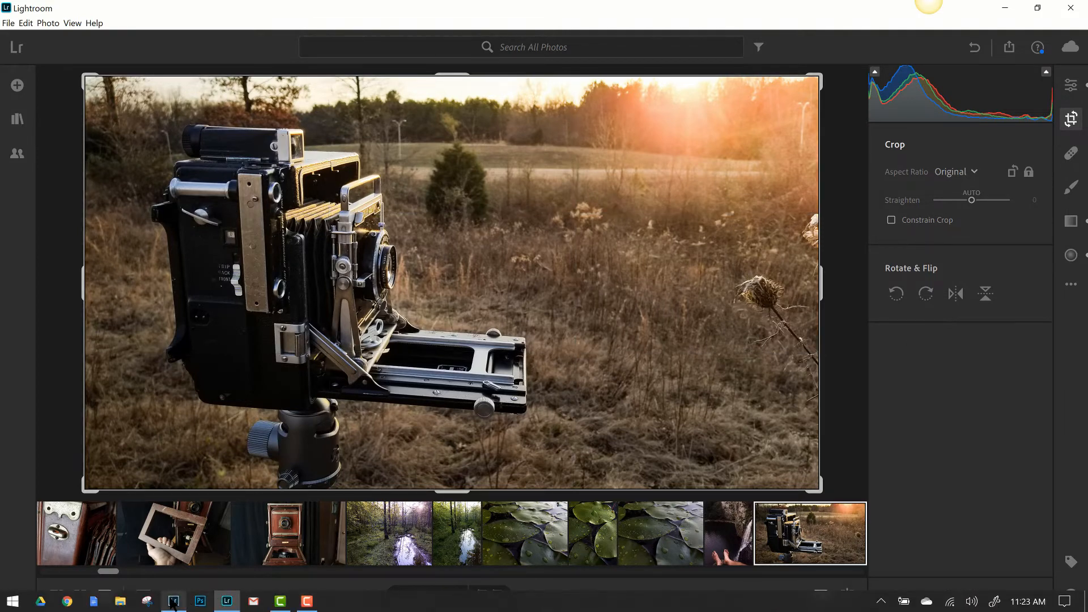
Switch to Lightroom Classic, examine the rotate and flip commands available for the lens photo, and return to Lightroom.
click(174, 605)
right_click(593, 328)
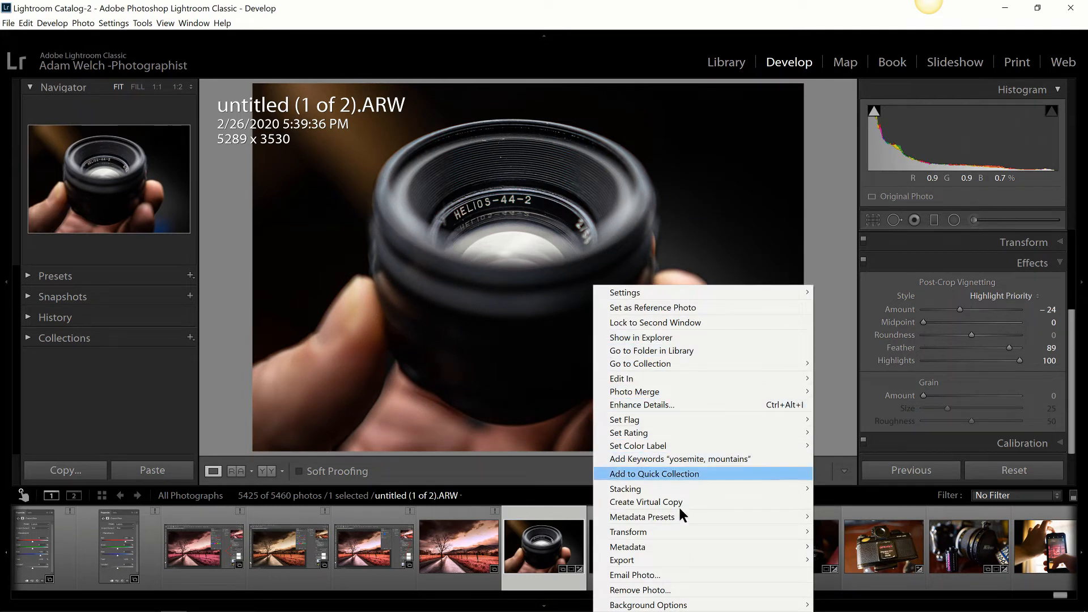
mouse_move(672, 543)
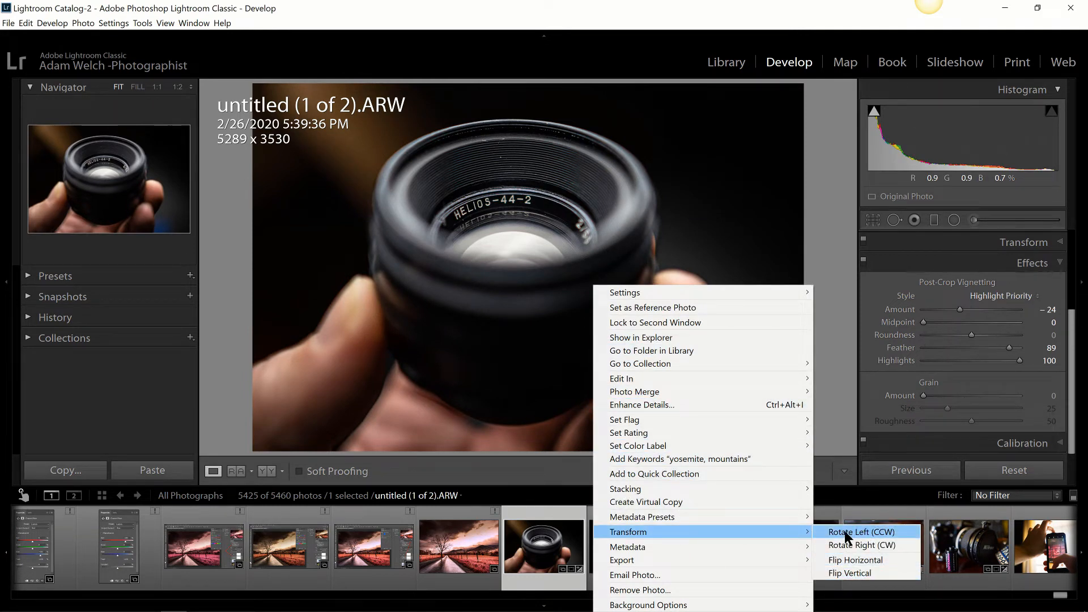
click(227, 600)
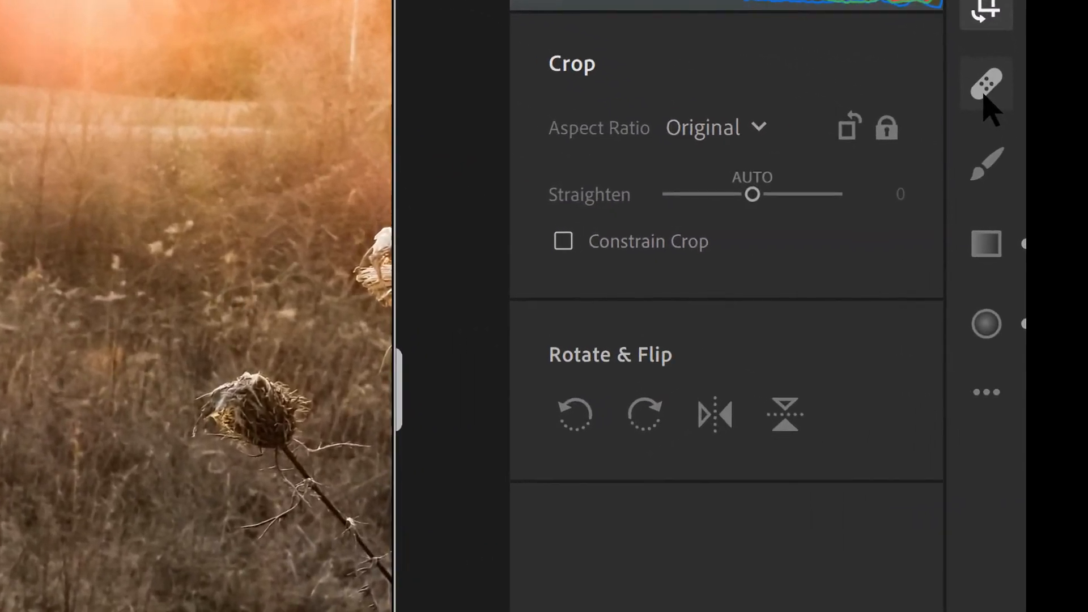
Open the Healing Brush, check its Clone and Heal modes, and turn Visualize Spots on and off again.
click(984, 96)
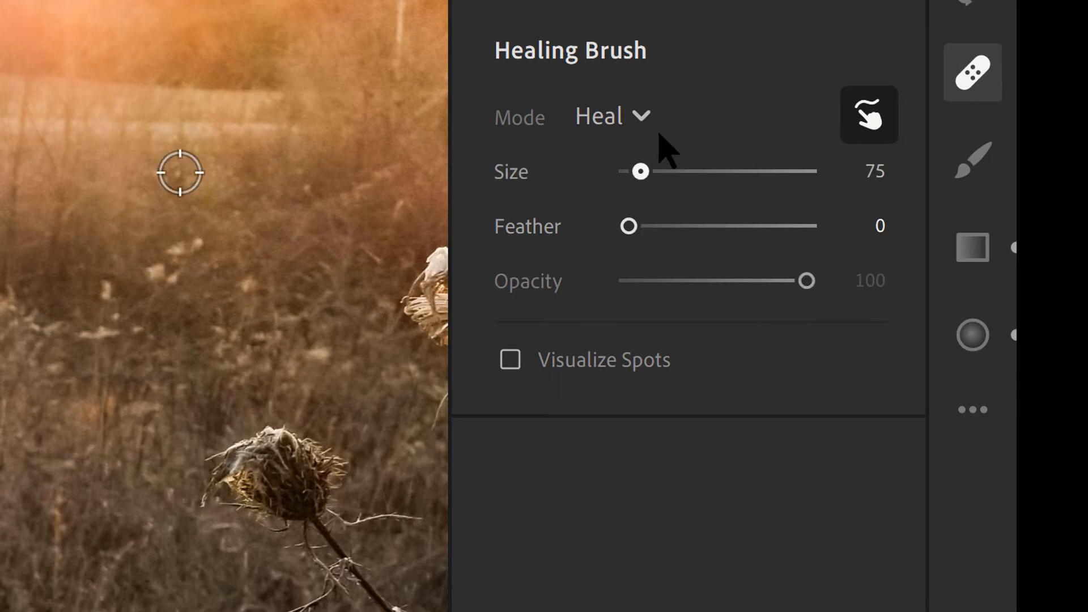
click(644, 115)
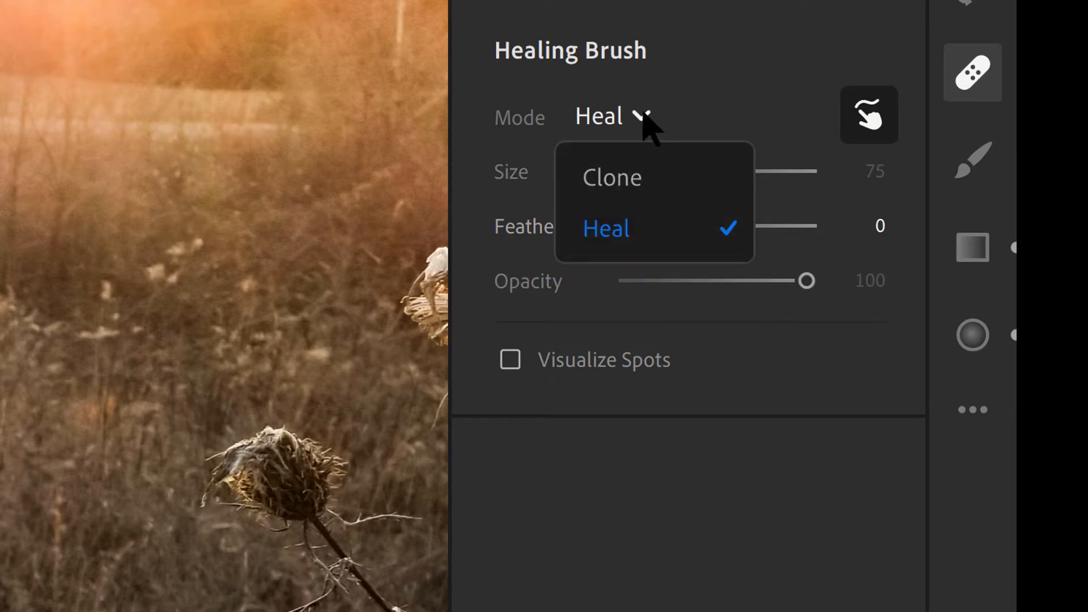
click(644, 115)
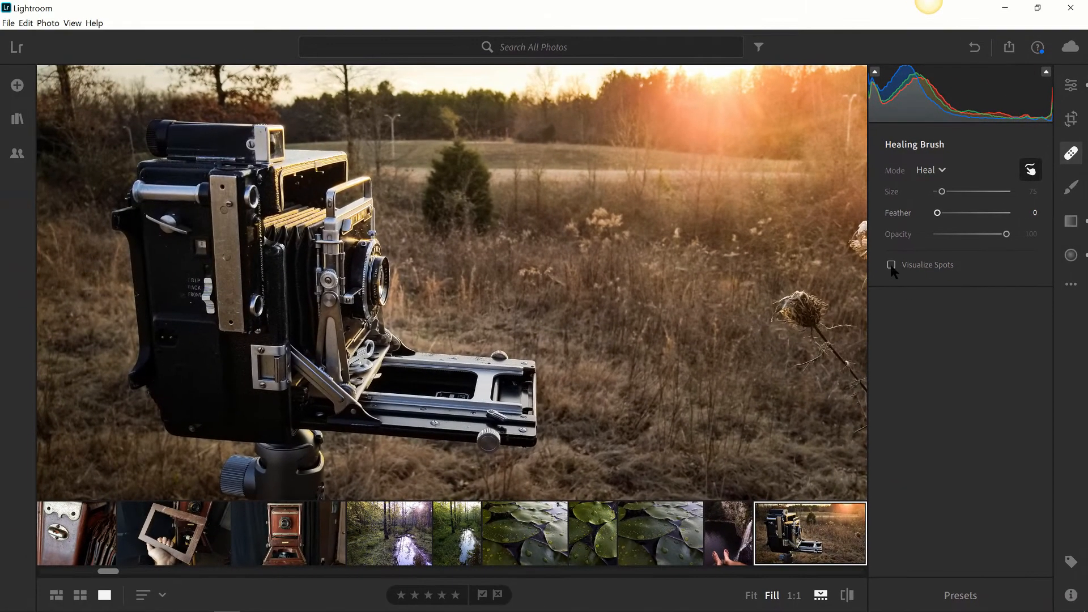
click(891, 265)
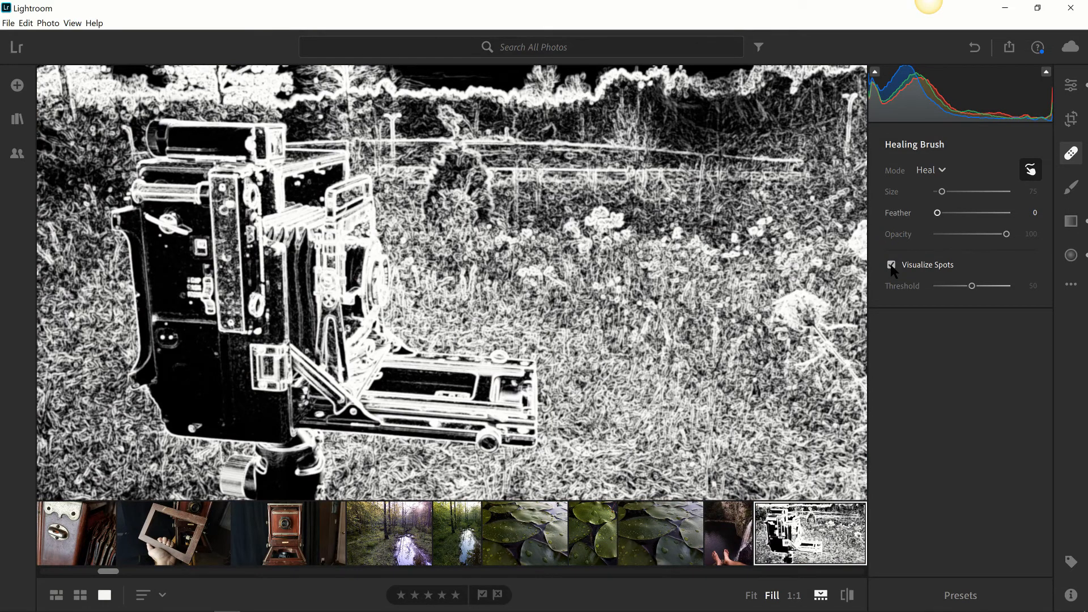
click(891, 265)
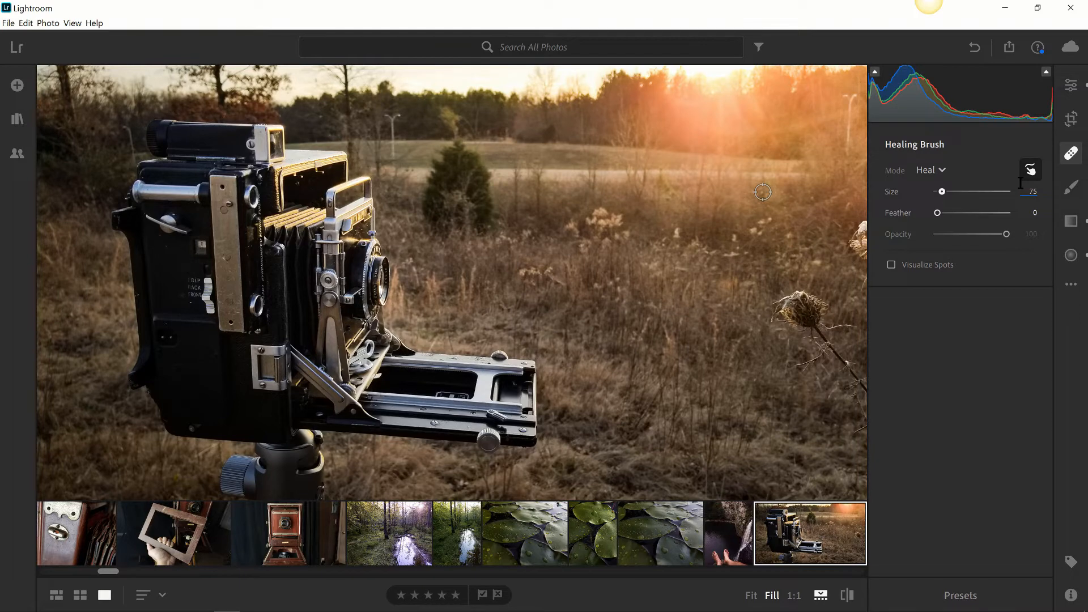
key(Return)
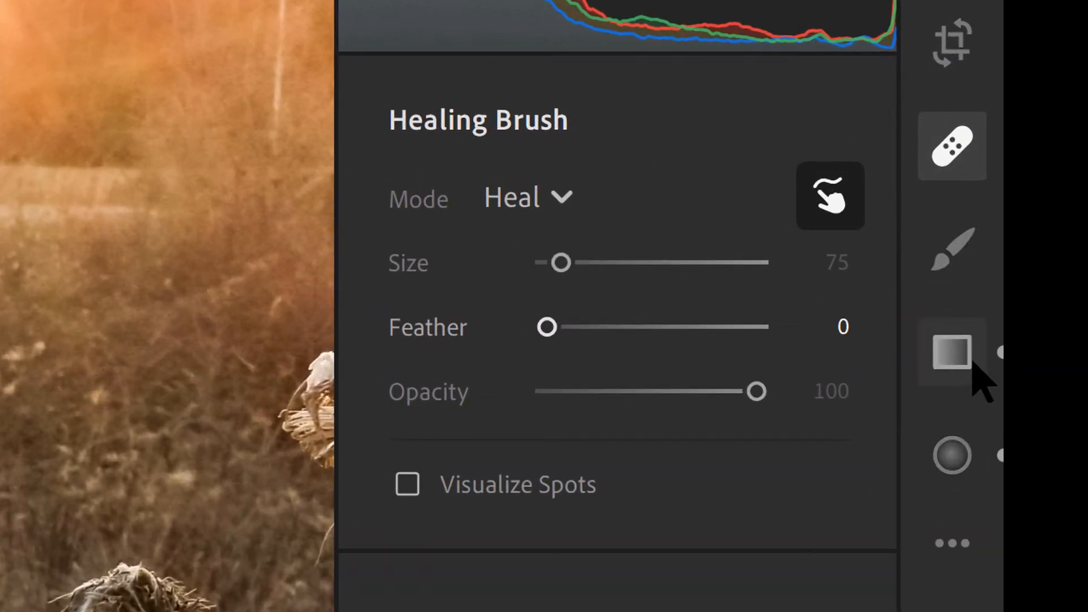
Look through the adjustment sliders of the Brush and switch to the Linear Gradient tool.
click(955, 271)
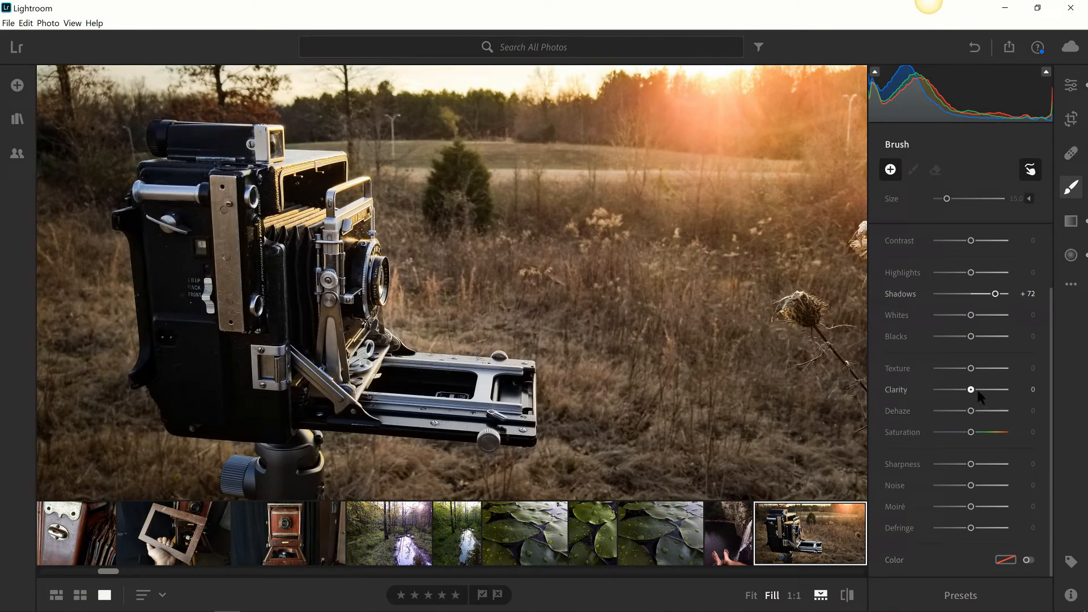
click(1071, 223)
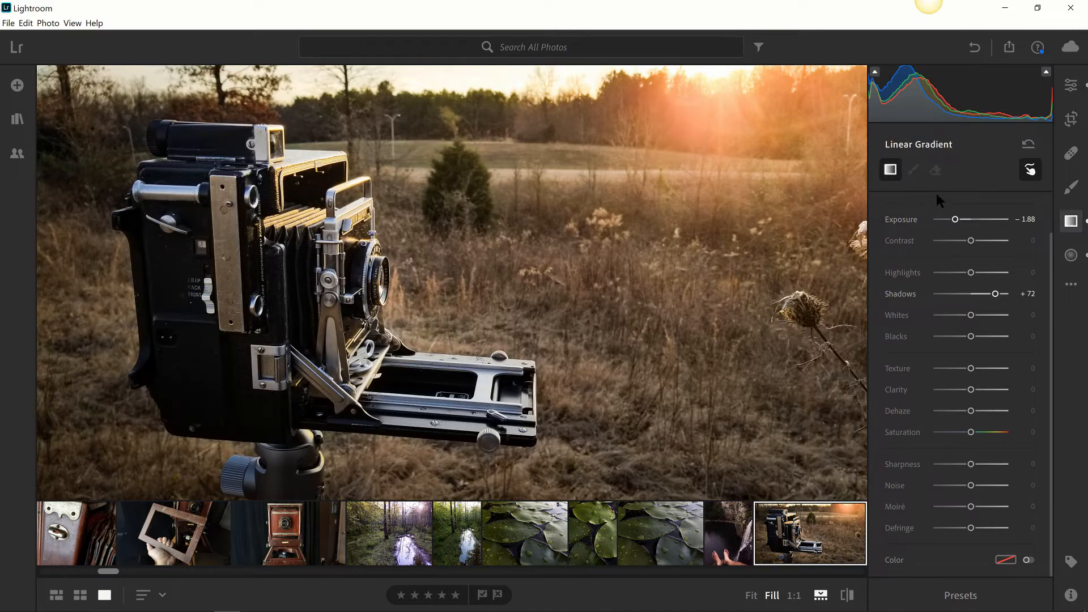
Look through the adjustment sliders of the Radial Gradient tool and close the tool.
click(1069, 257)
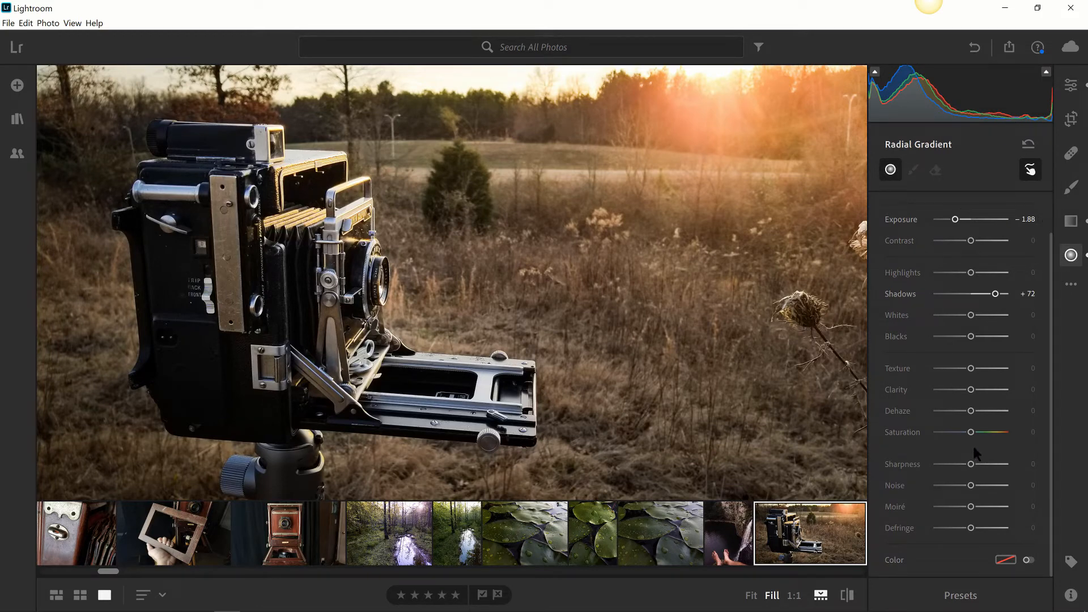
scroll(973, 447, up, 1)
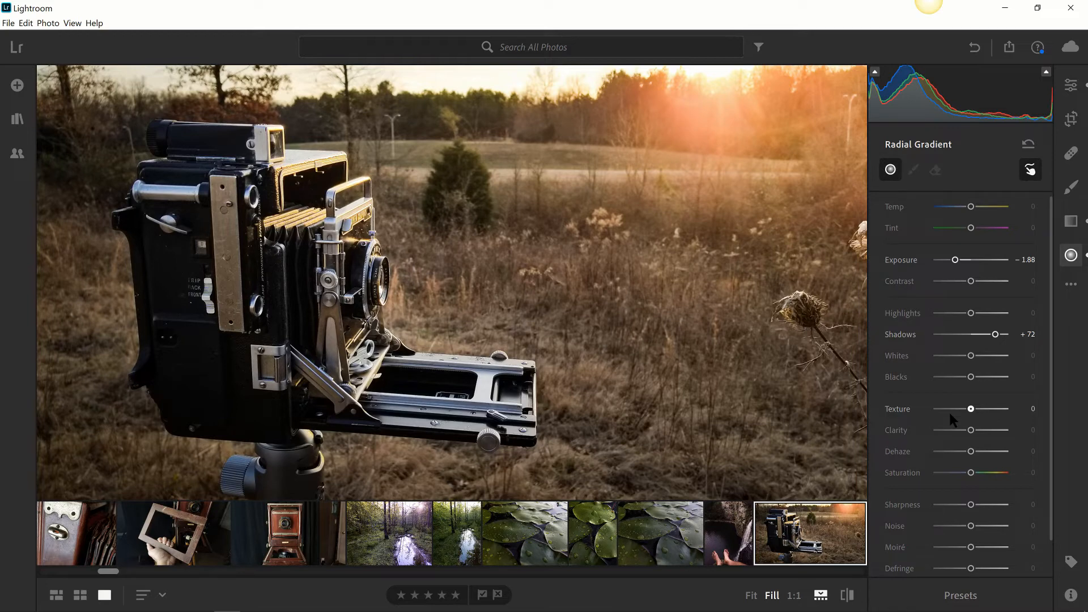
scroll(948, 210, up, 1)
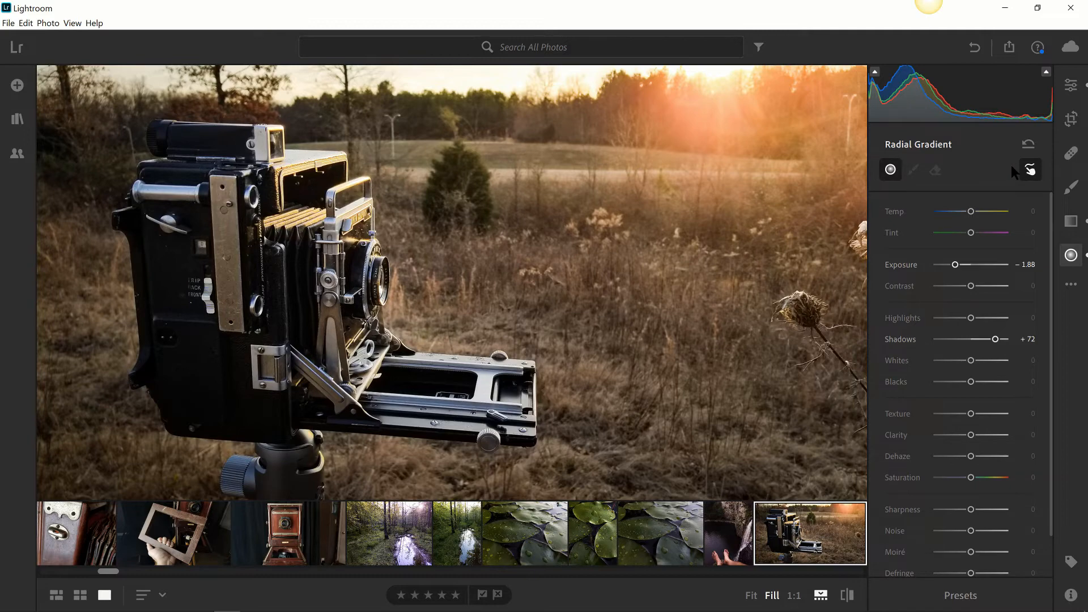
click(1071, 255)
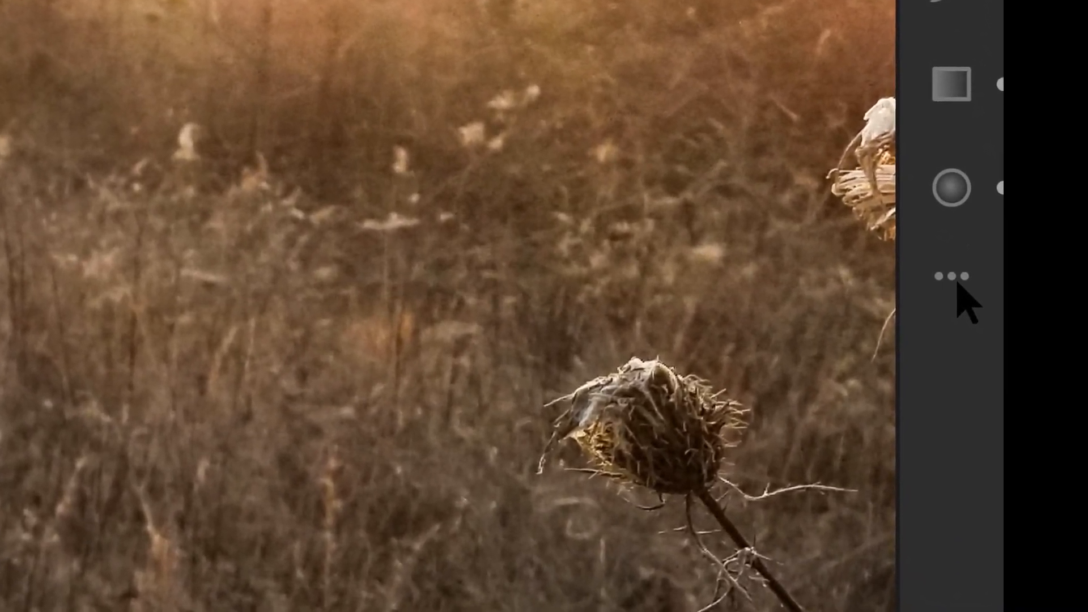
Show the histogram through the additional edit options and review the other commands offered there.
click(956, 269)
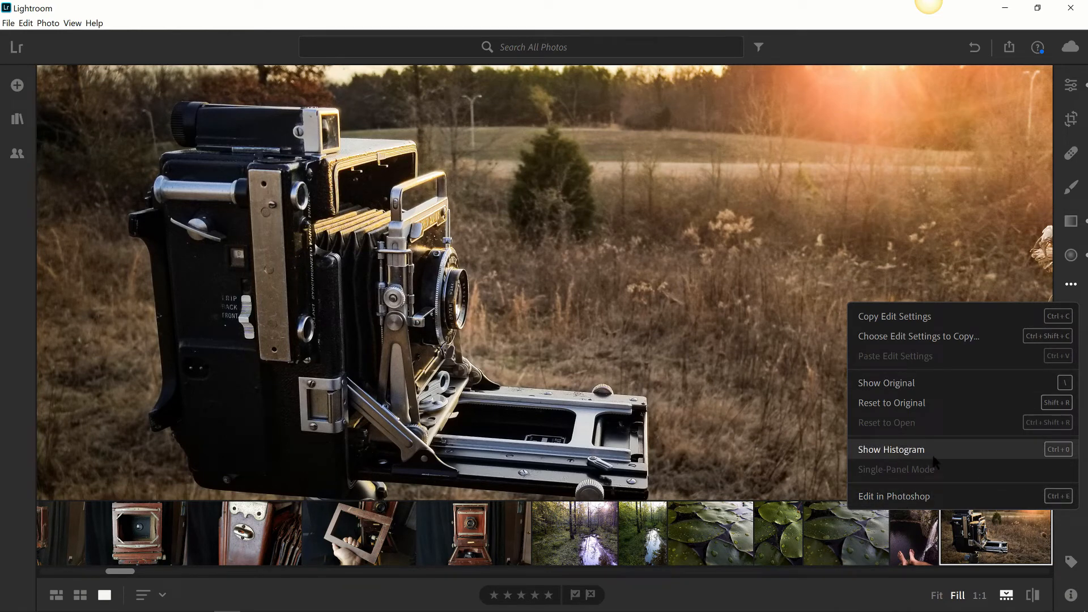
click(980, 454)
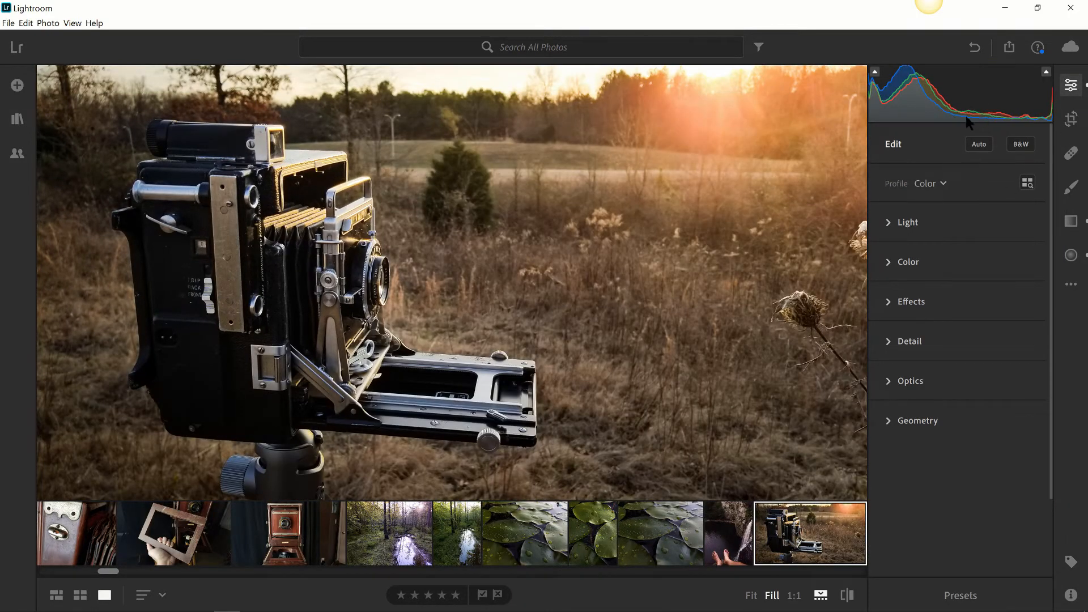
click(1070, 285)
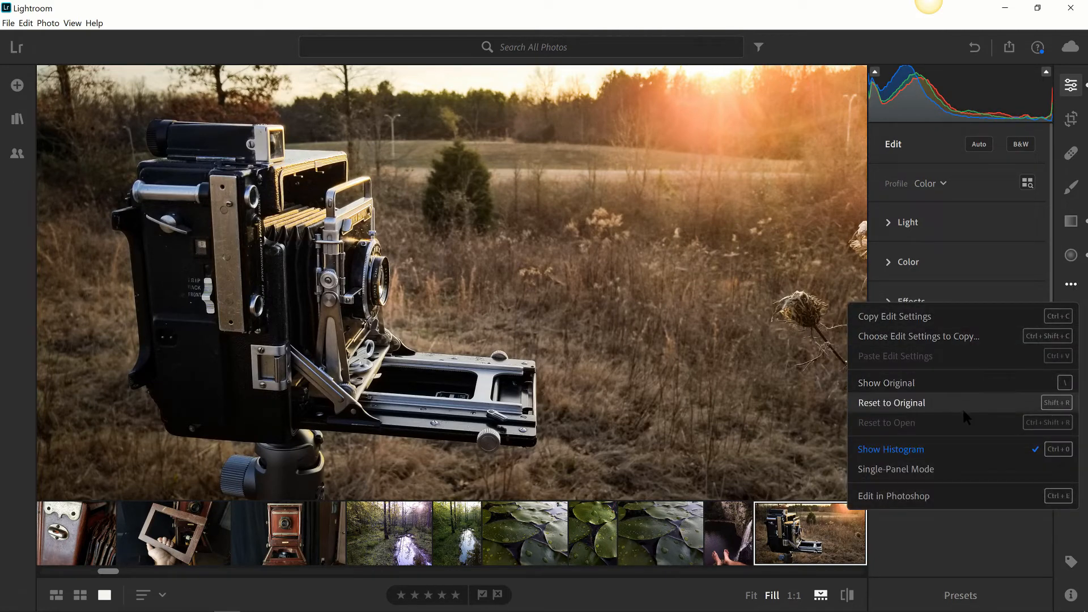
Switch to Lightroom Classic, examine the context commands for the lens photo, and return to Lightroom.
mouse_move(118, 609)
click(168, 600)
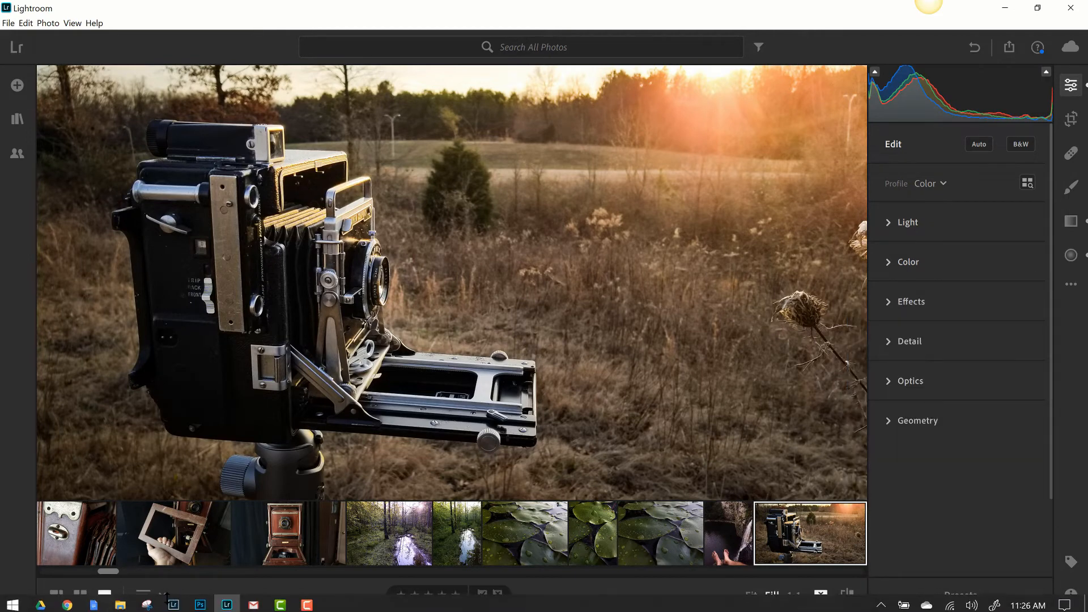
click(172, 604)
right_click(574, 314)
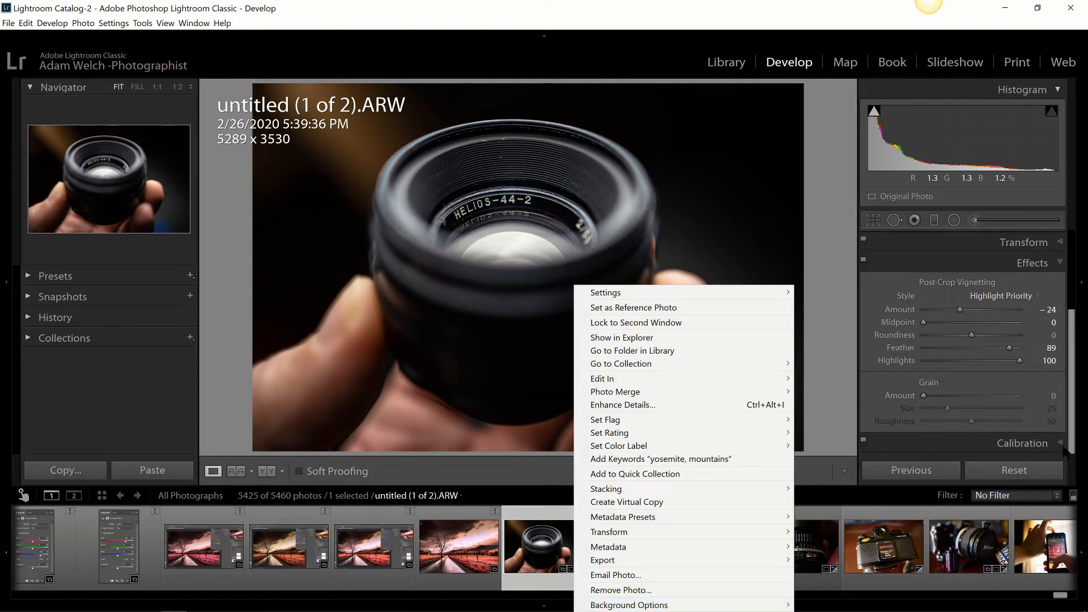
click(227, 600)
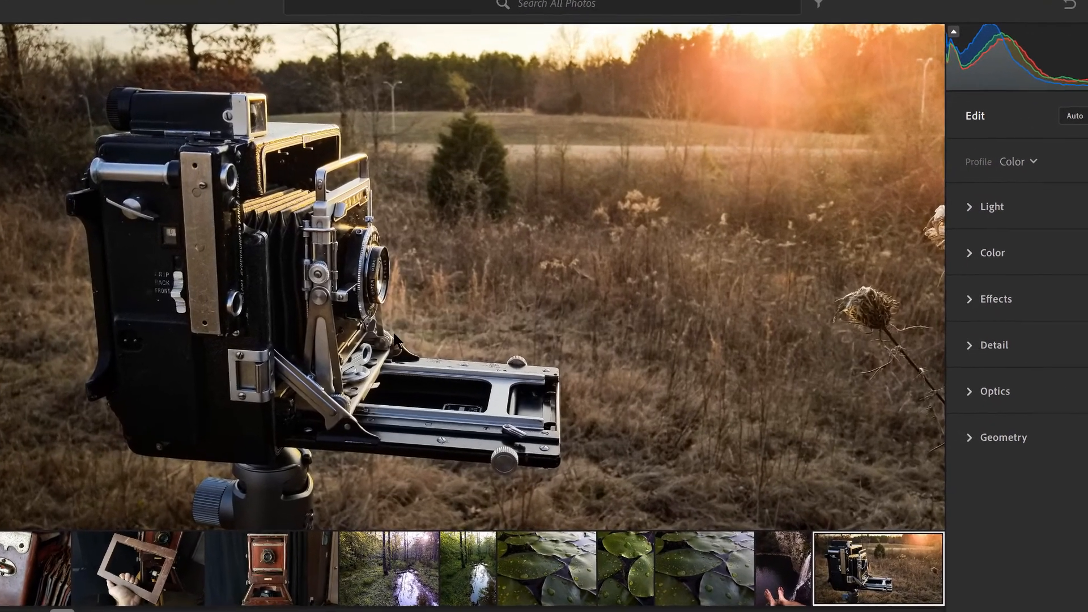
Examine the context commands for the camera photo, including the Share To options, and dismiss them.
right_click(392, 333)
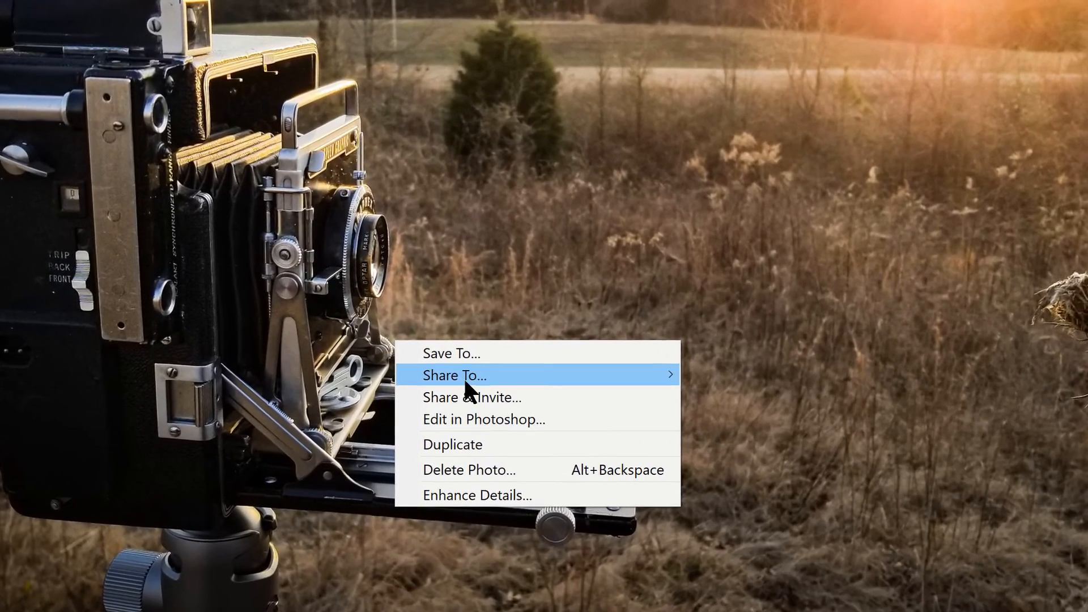
mouse_move(449, 366)
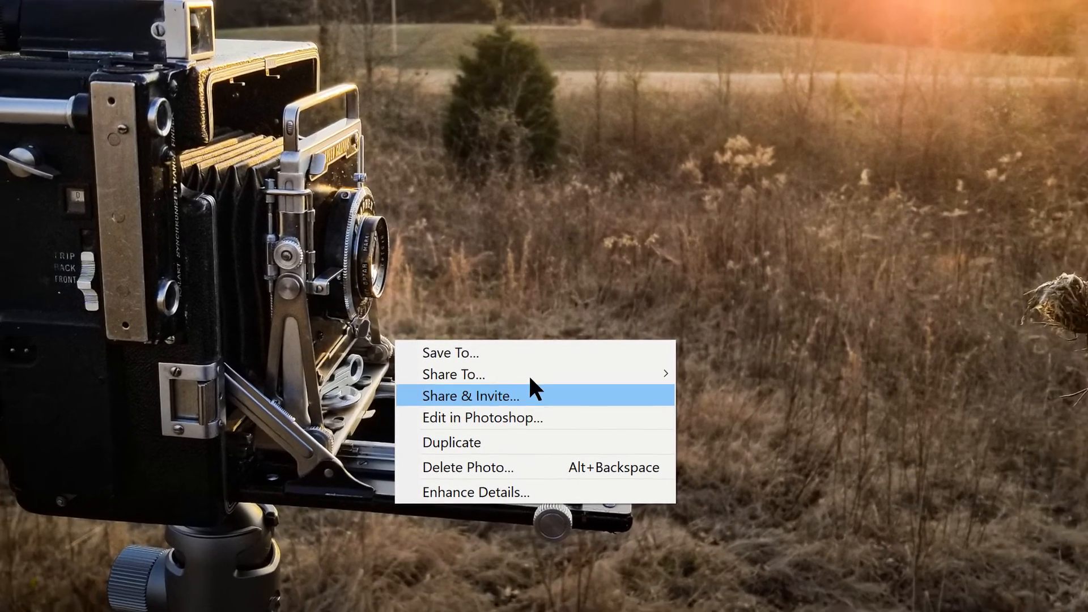
mouse_move(498, 374)
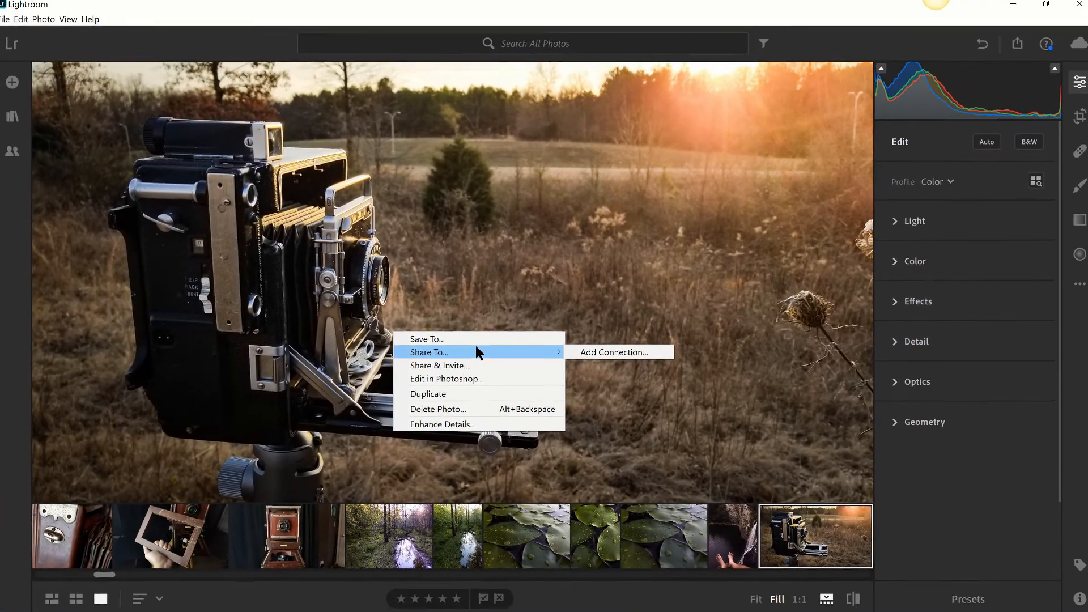
click(927, 391)
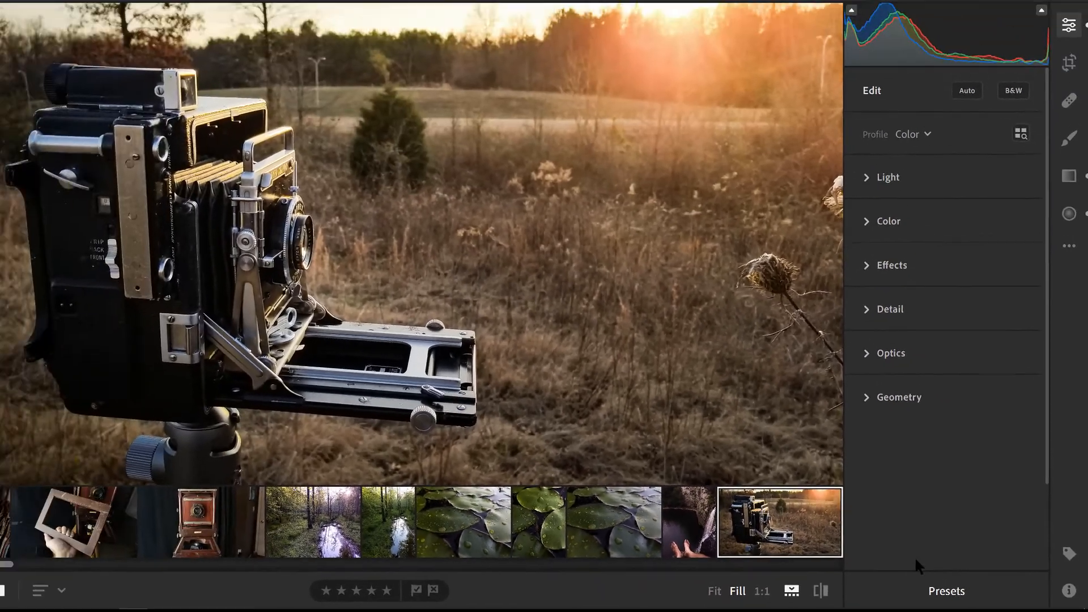
Display the preset groups for the camera photo and compare them with the presets in Lightroom Classic.
click(907, 578)
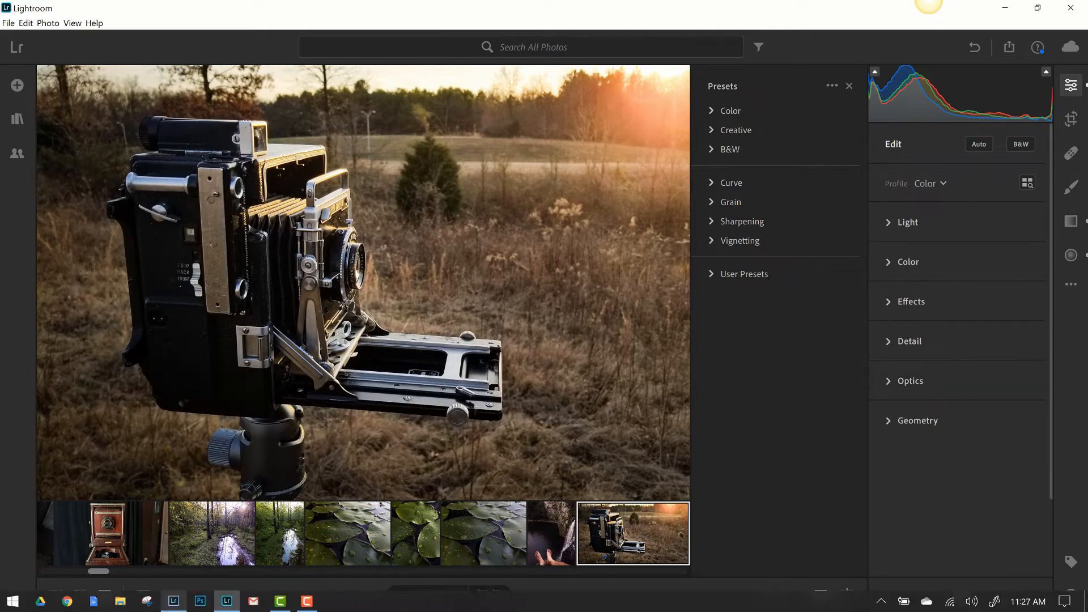
click(172, 601)
click(31, 276)
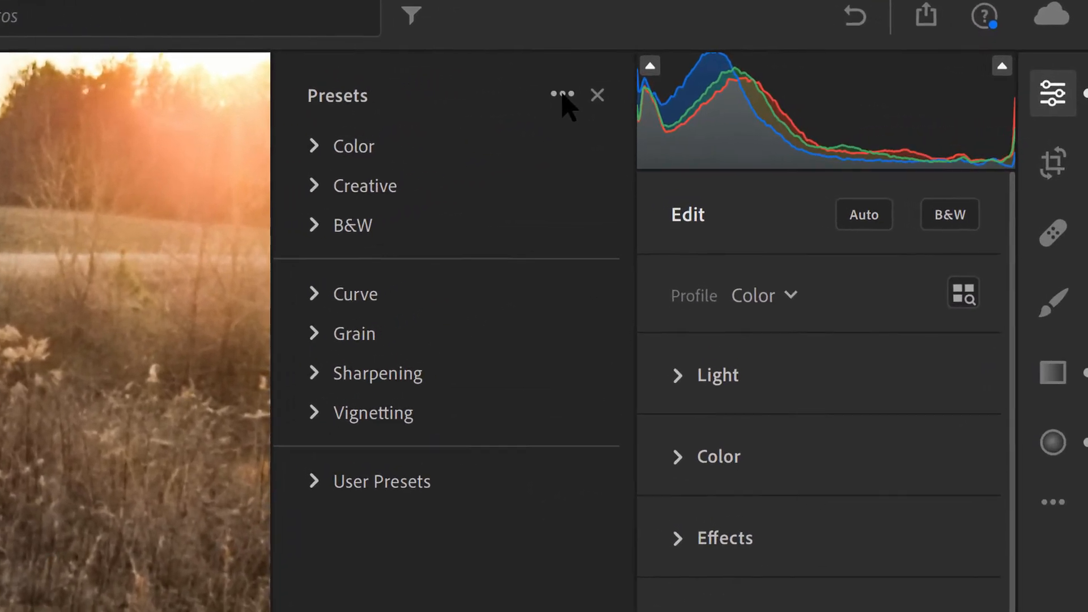
Check the preset management options, open the Import Presets dialog, and cancel it without importing.
click(566, 102)
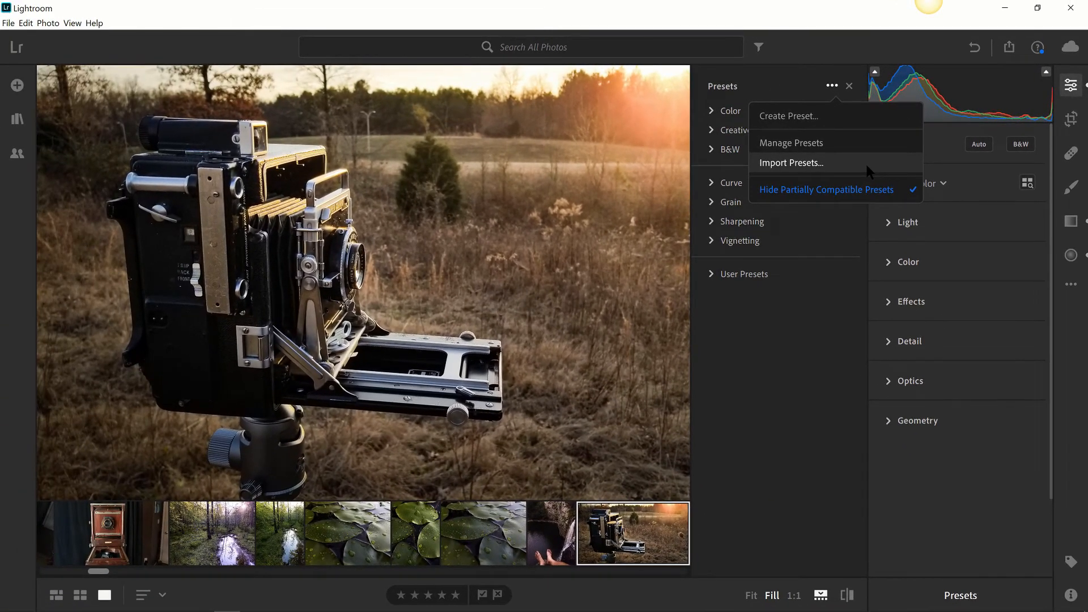
click(865, 162)
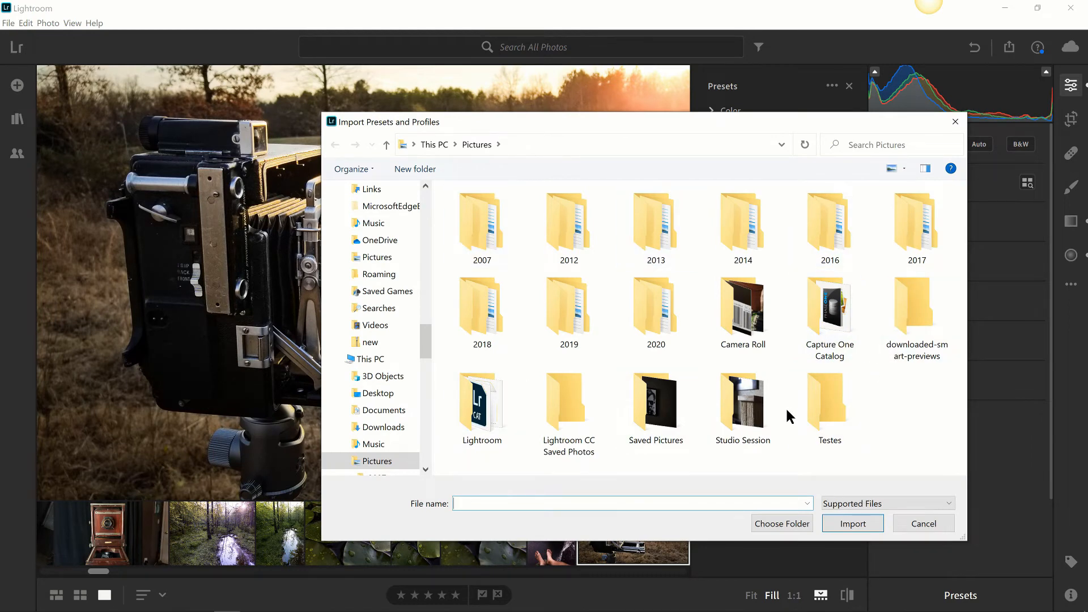
click(934, 522)
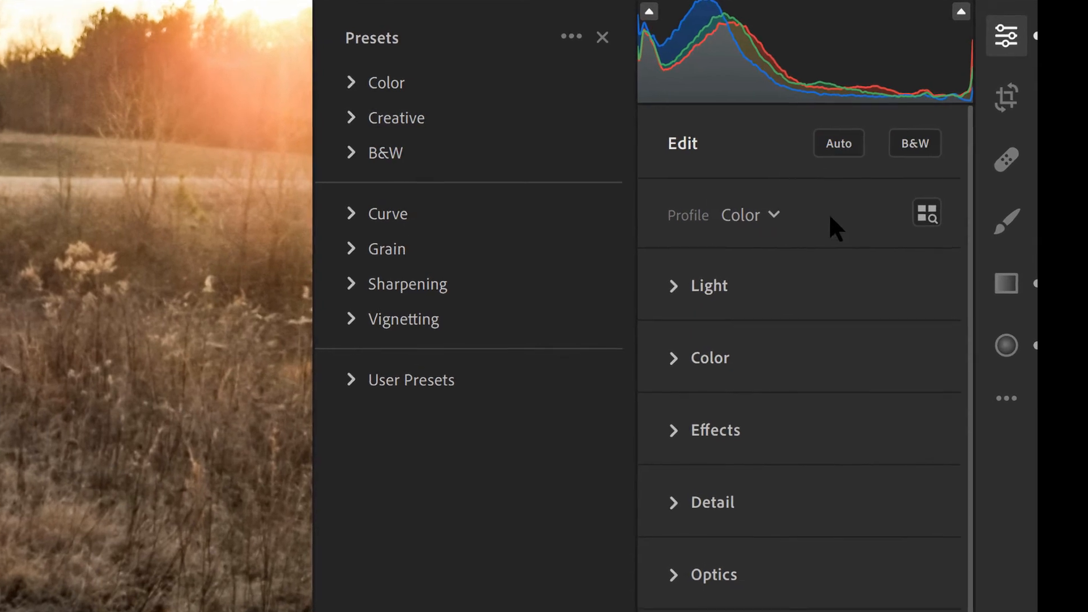
Browse the profile groups, collapse Favorites, and return to the Edit controls.
click(930, 225)
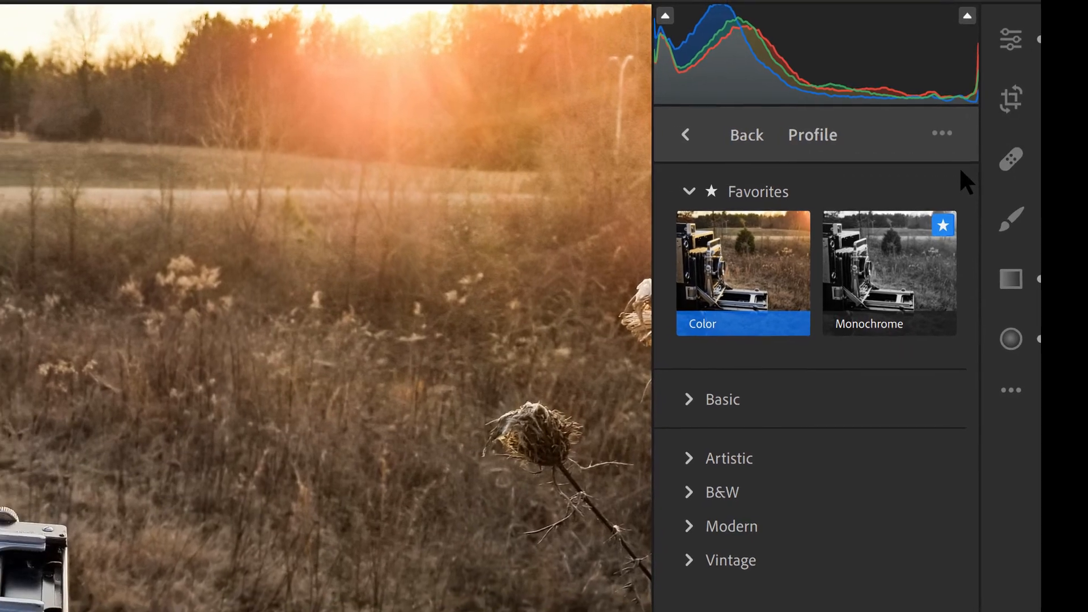
click(690, 188)
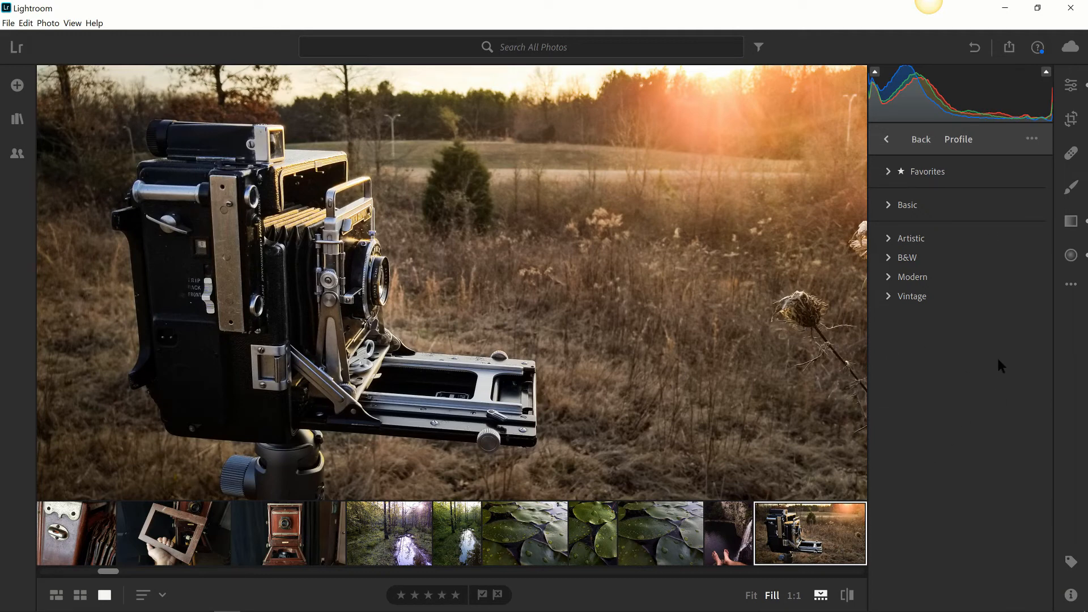
click(886, 139)
Reopen the presets and check the cloud storage and sync information.
click(958, 594)
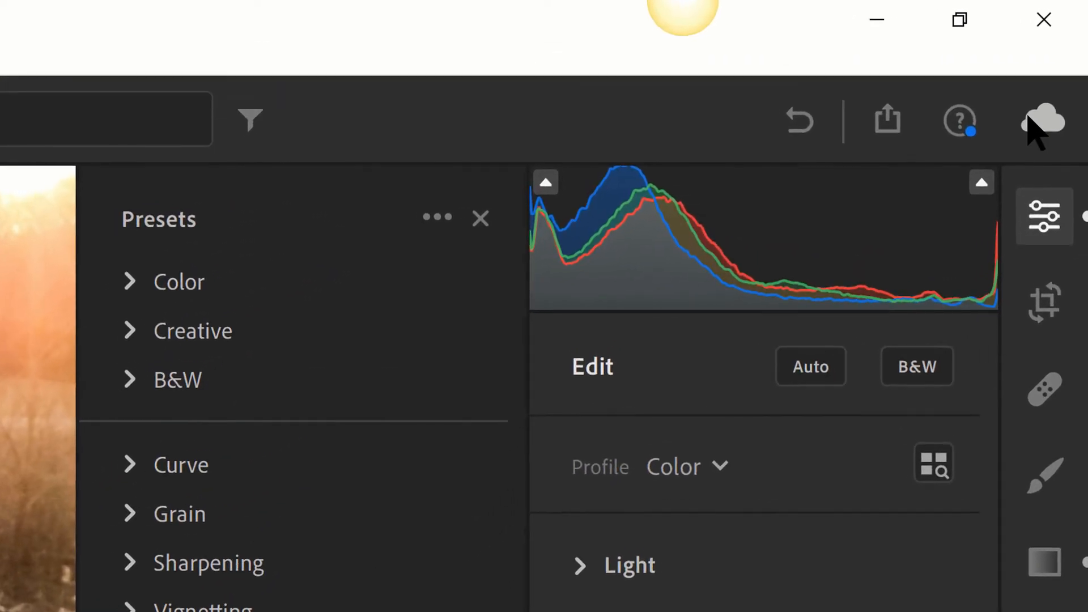
click(1047, 90)
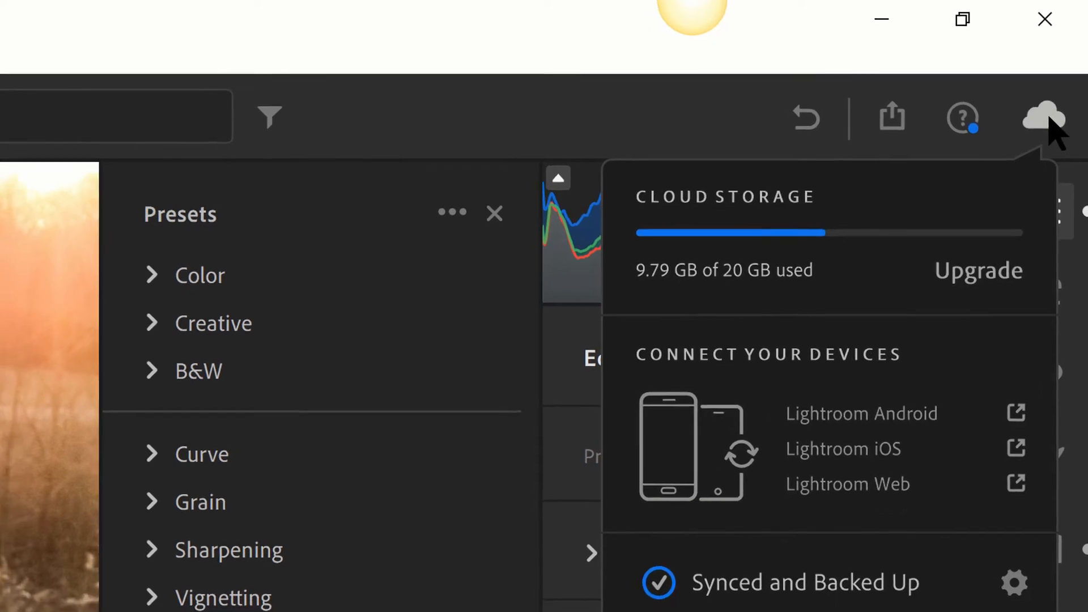
click(1048, 126)
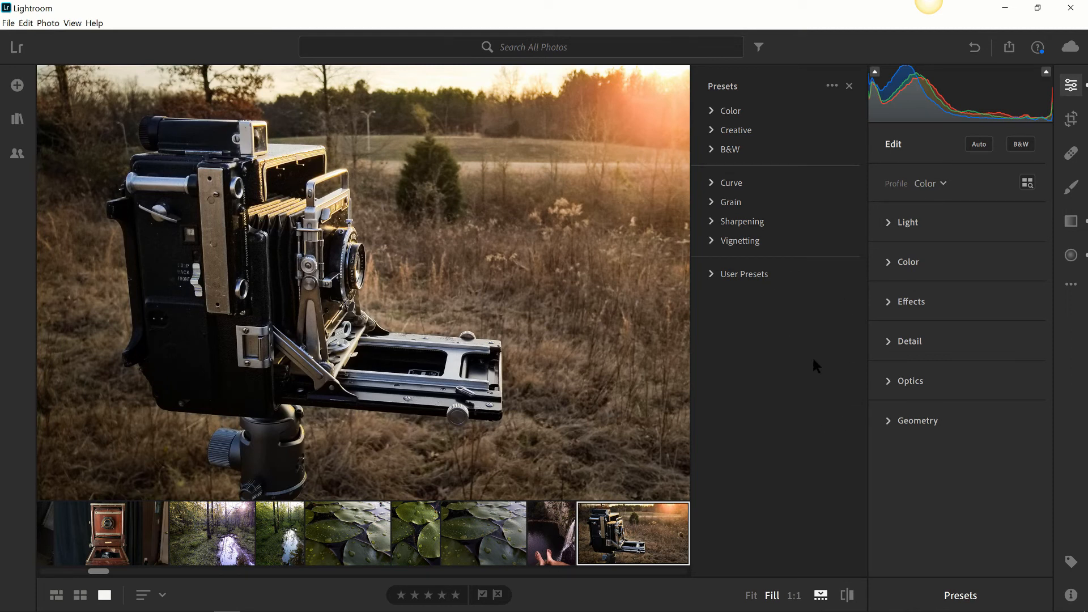
Expand the User Presets group and compare it with the presets available in Lightroom Classic.
click(715, 276)
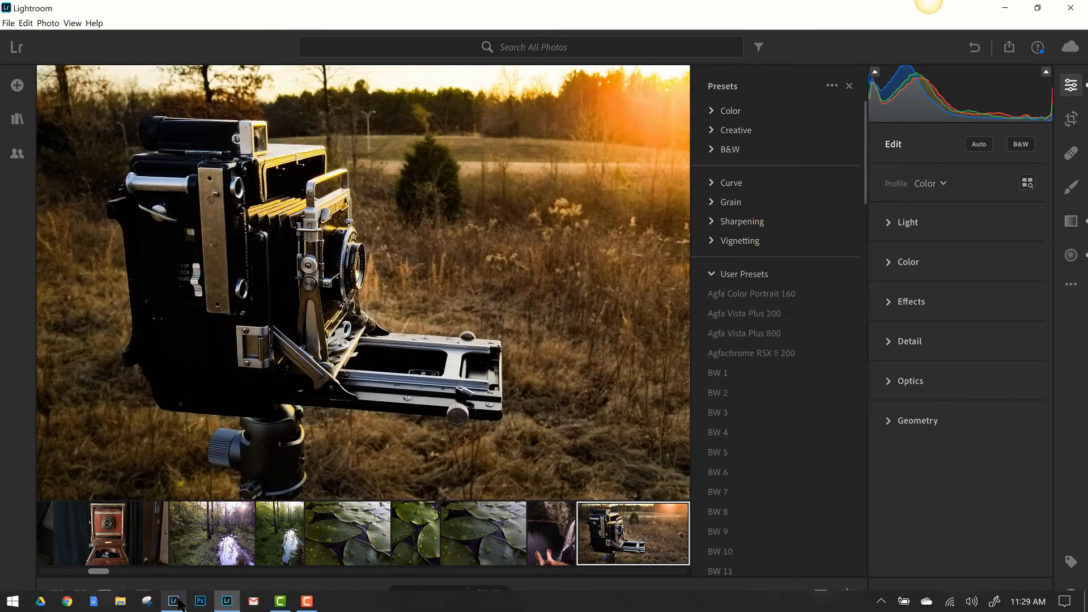
click(174, 609)
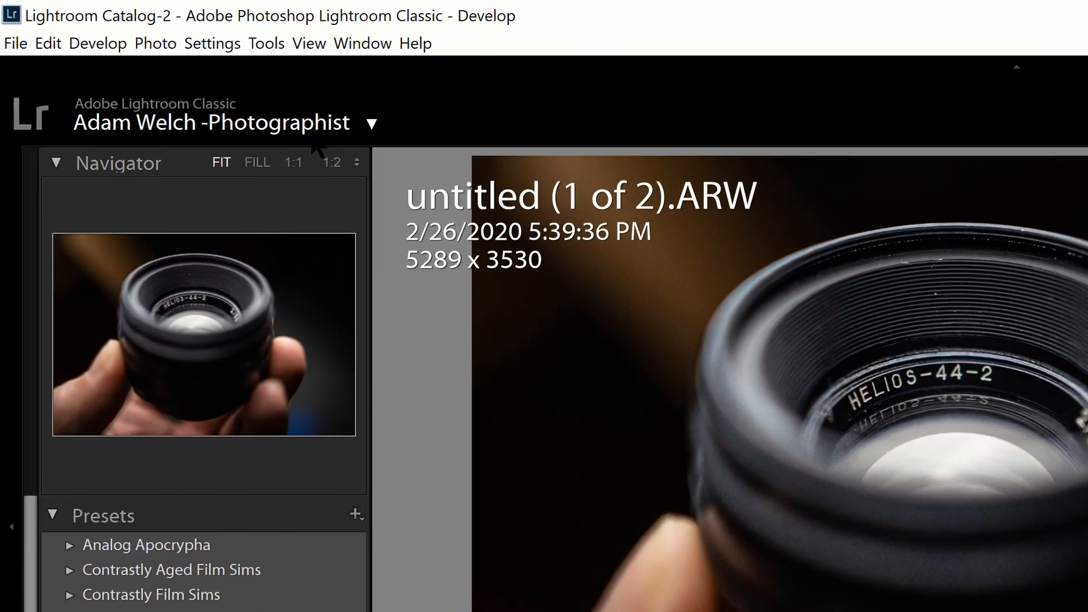
click(317, 148)
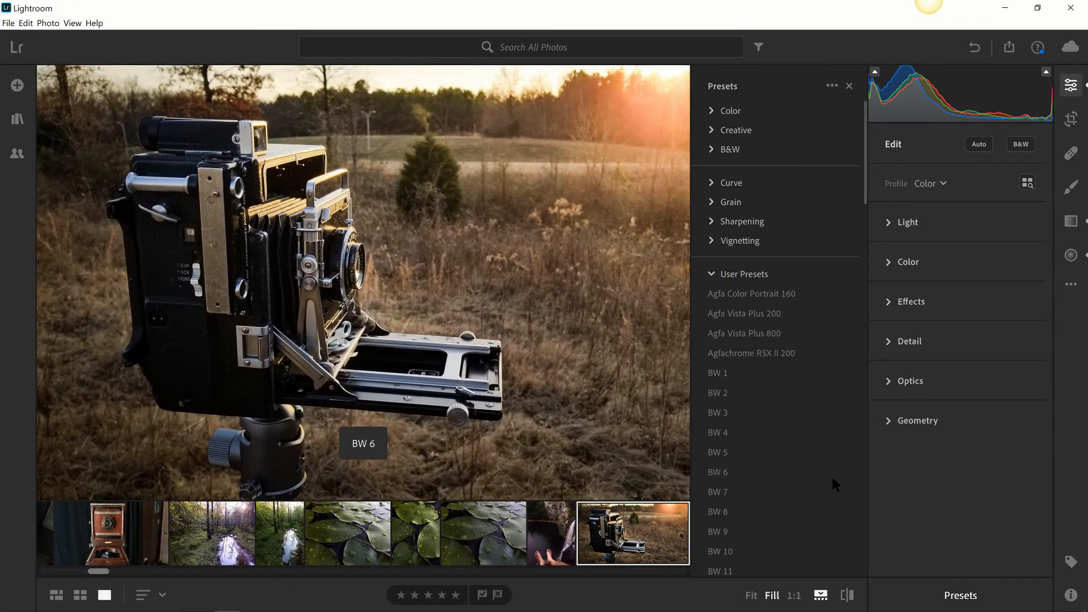
Try the BW 6 user preset on the camera photo, revert it, and close the presets.
click(826, 476)
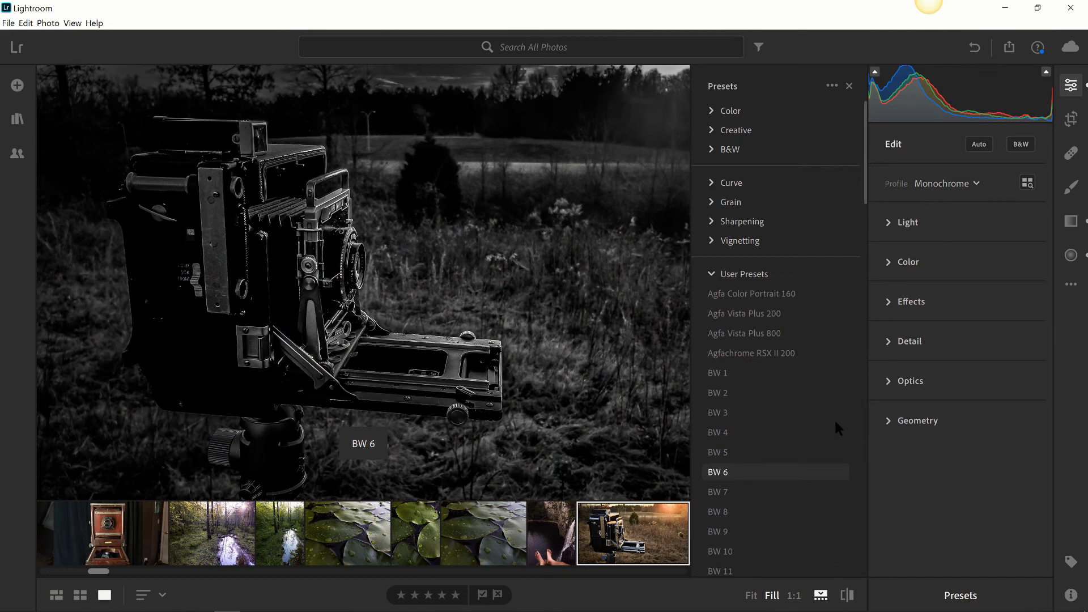
key(backslash)
key(Up)
key(Up)
key(Up)
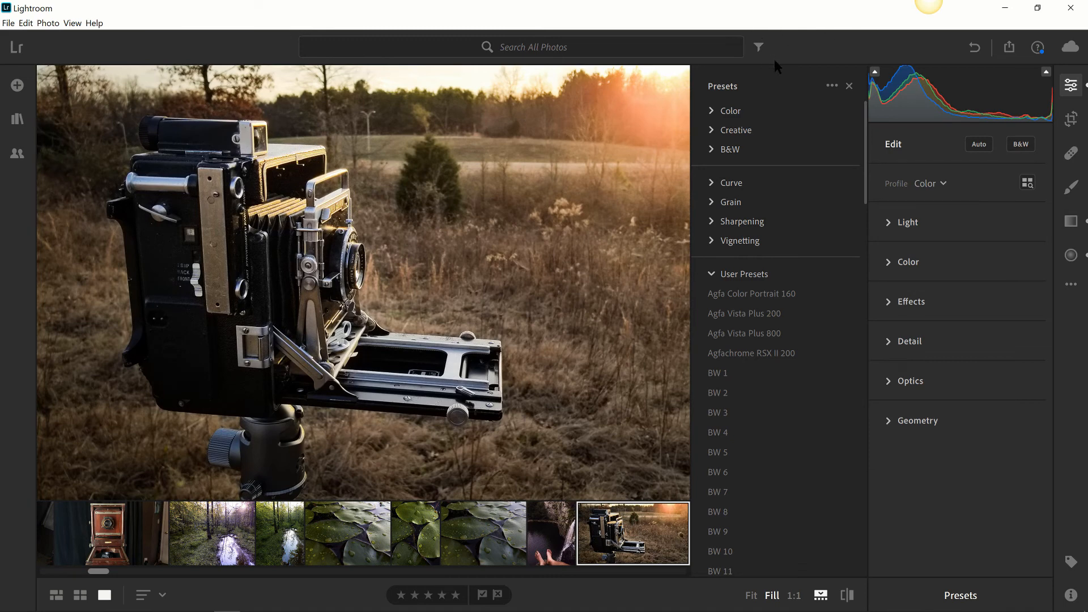
click(848, 87)
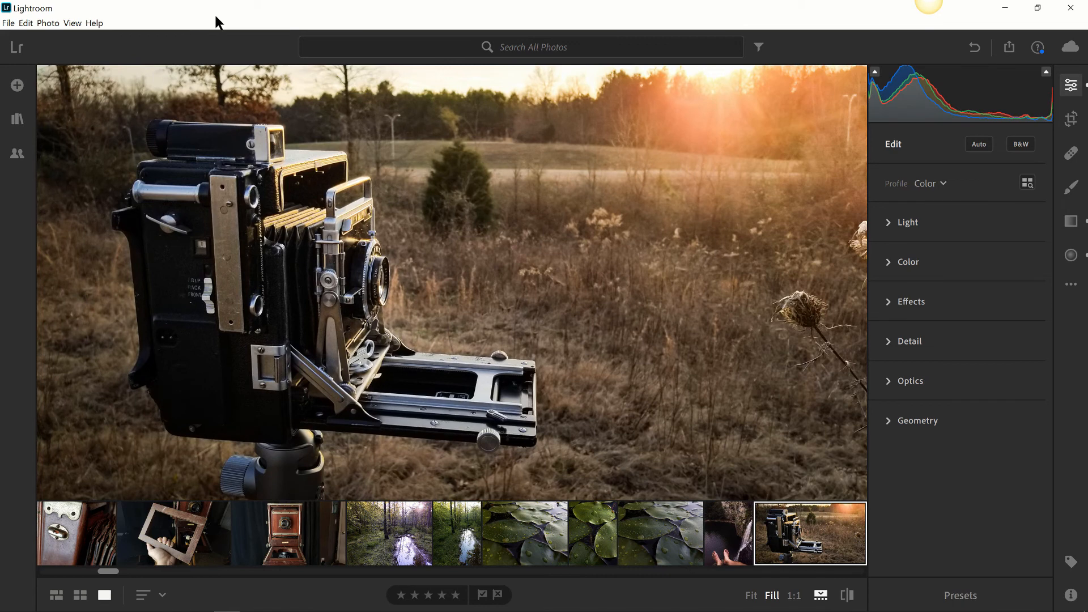